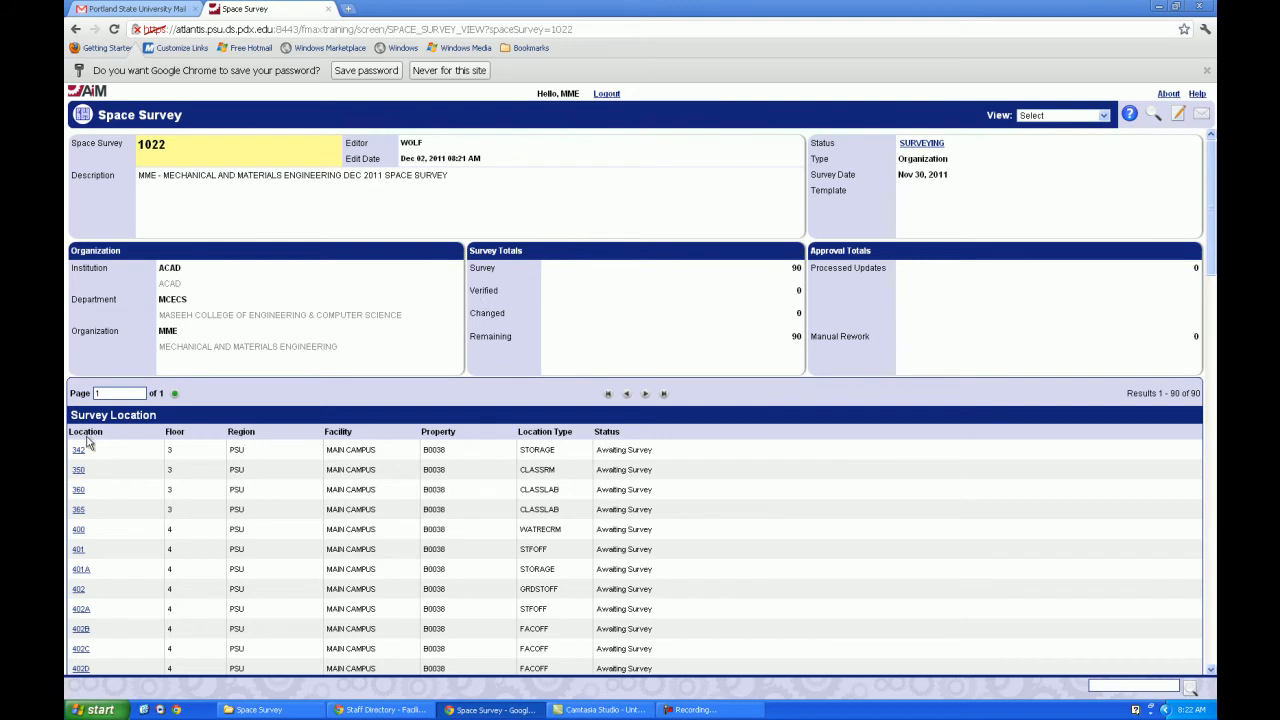
View the survey details of location 342 and return to the space survey.
left_click(86, 628)
left_click(78, 451)
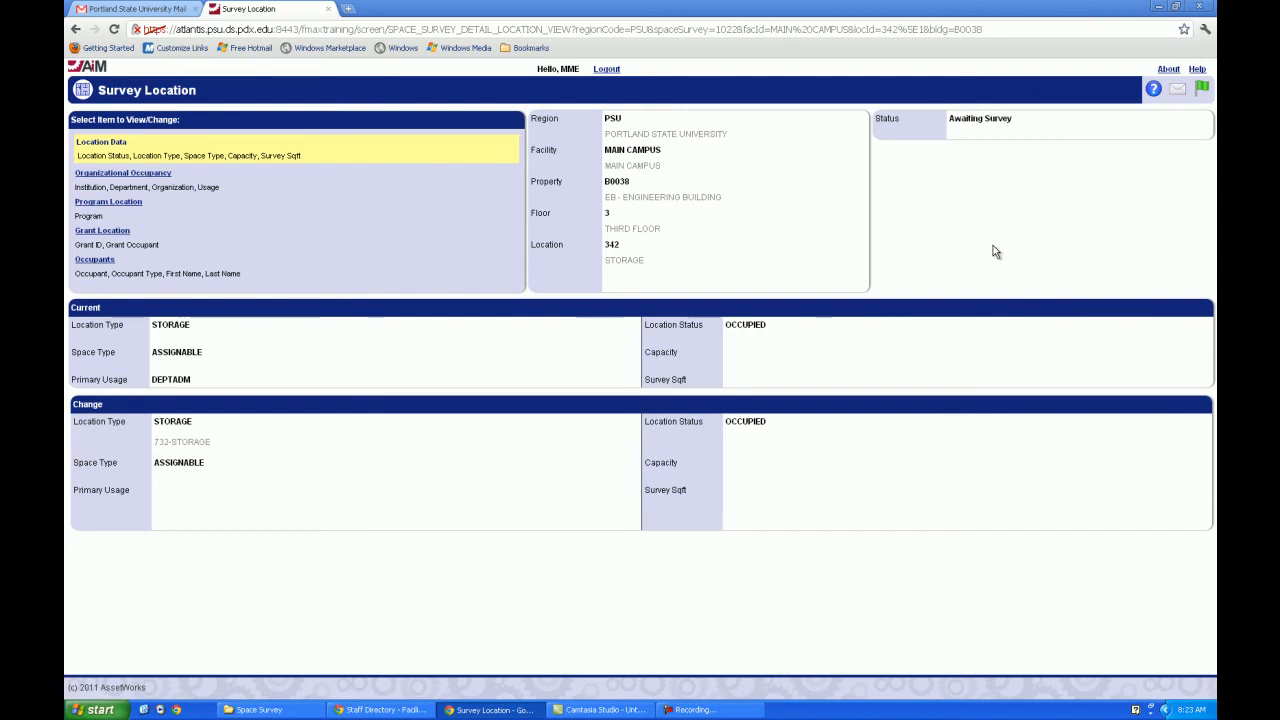
left_click(1205, 88)
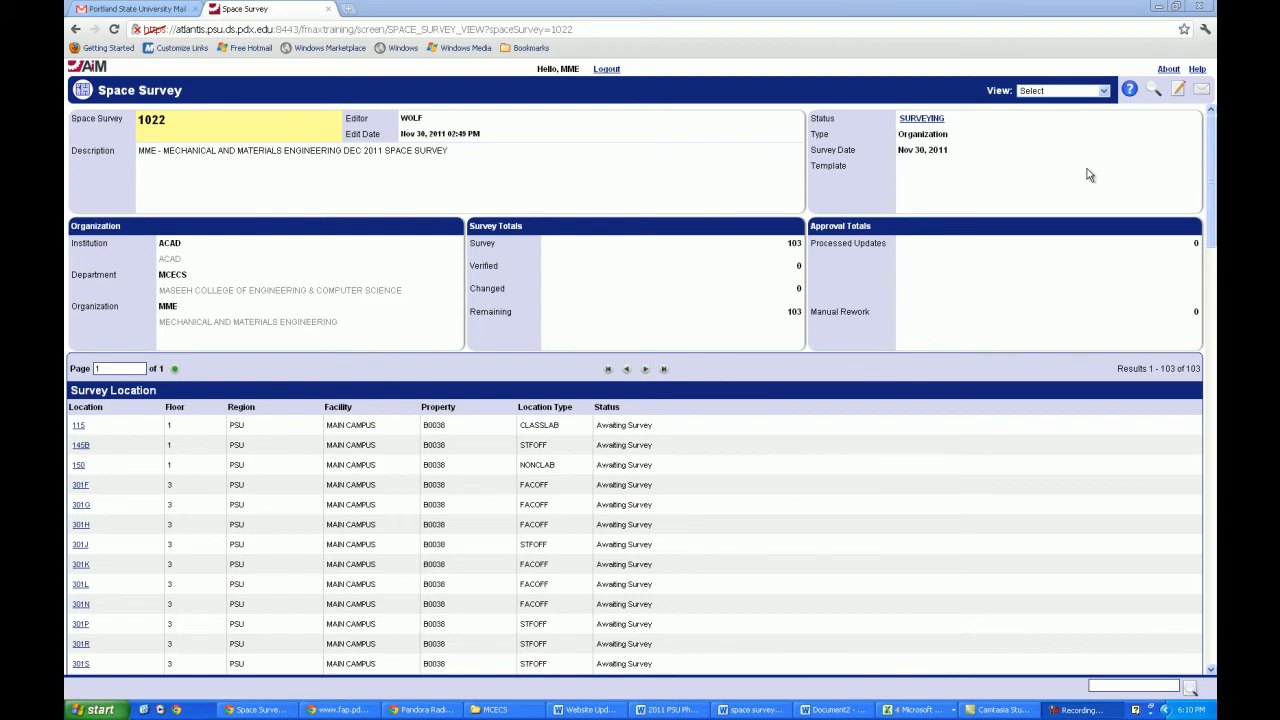
Open space survey 1022 for editing and bring up location 115, checking its organizational occupancy and location data.
left_click(1179, 91)
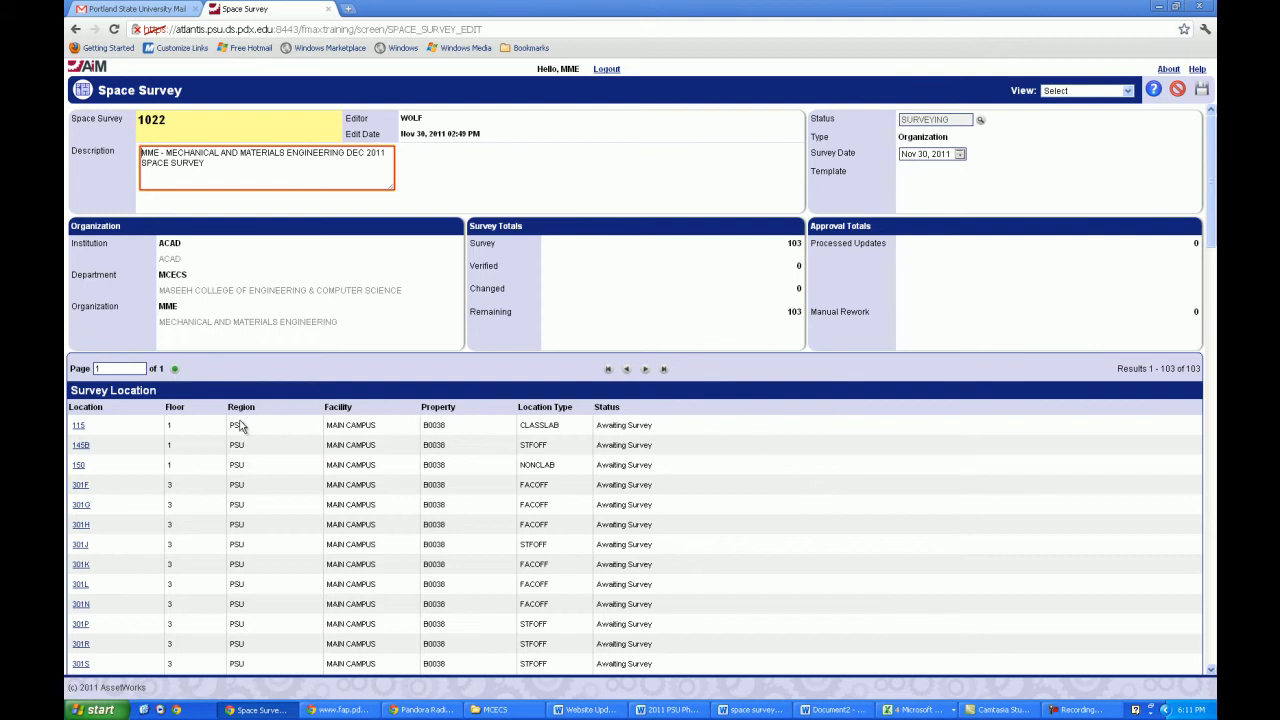
left_click(80, 426)
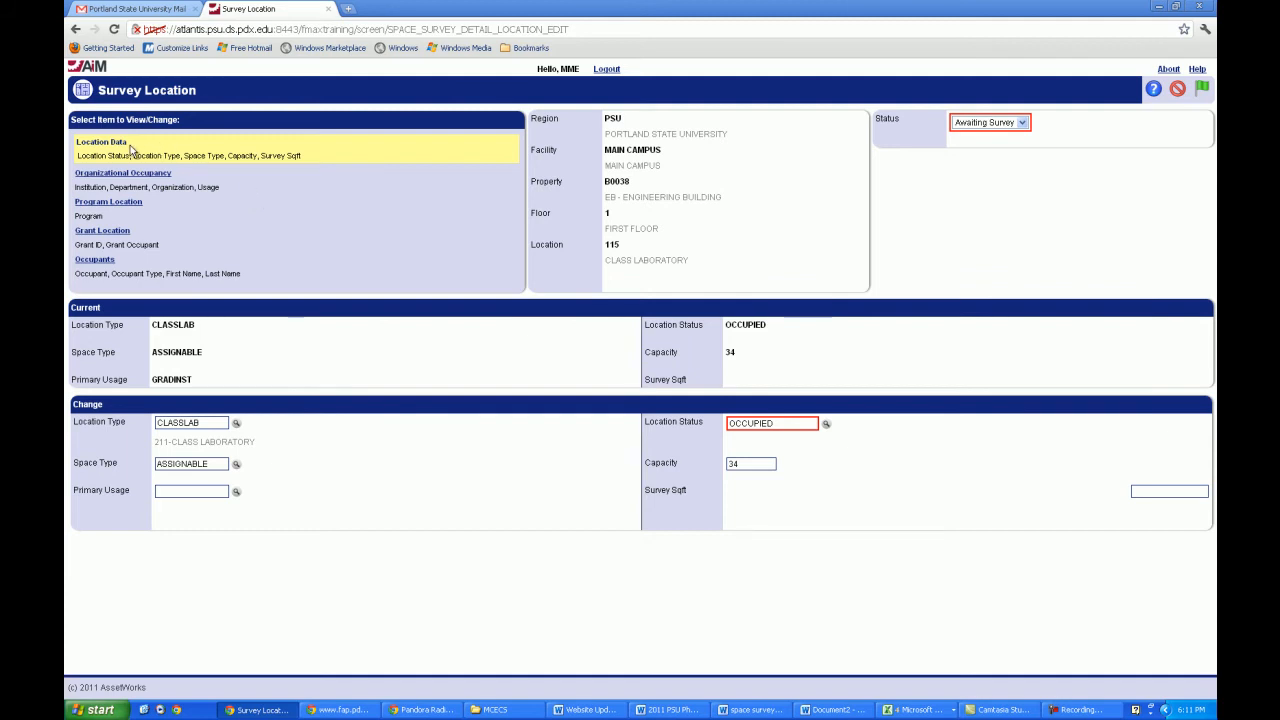
left_click(147, 176)
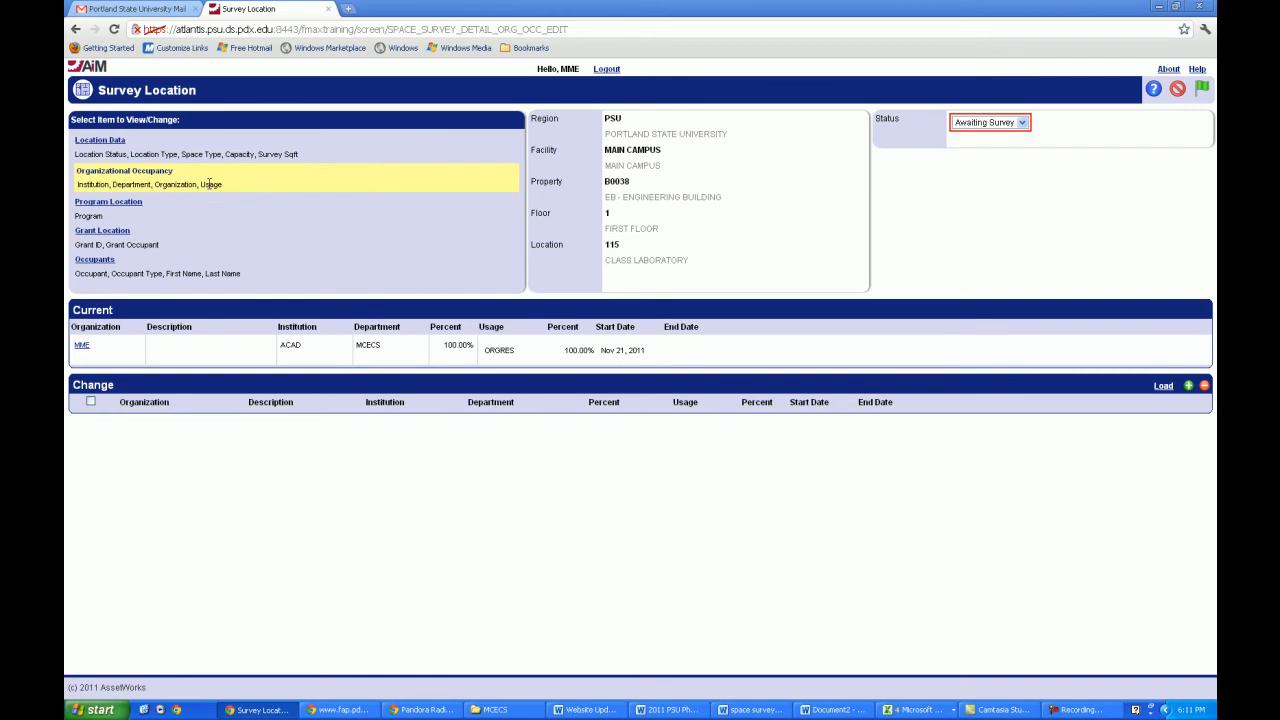
left_click(102, 141)
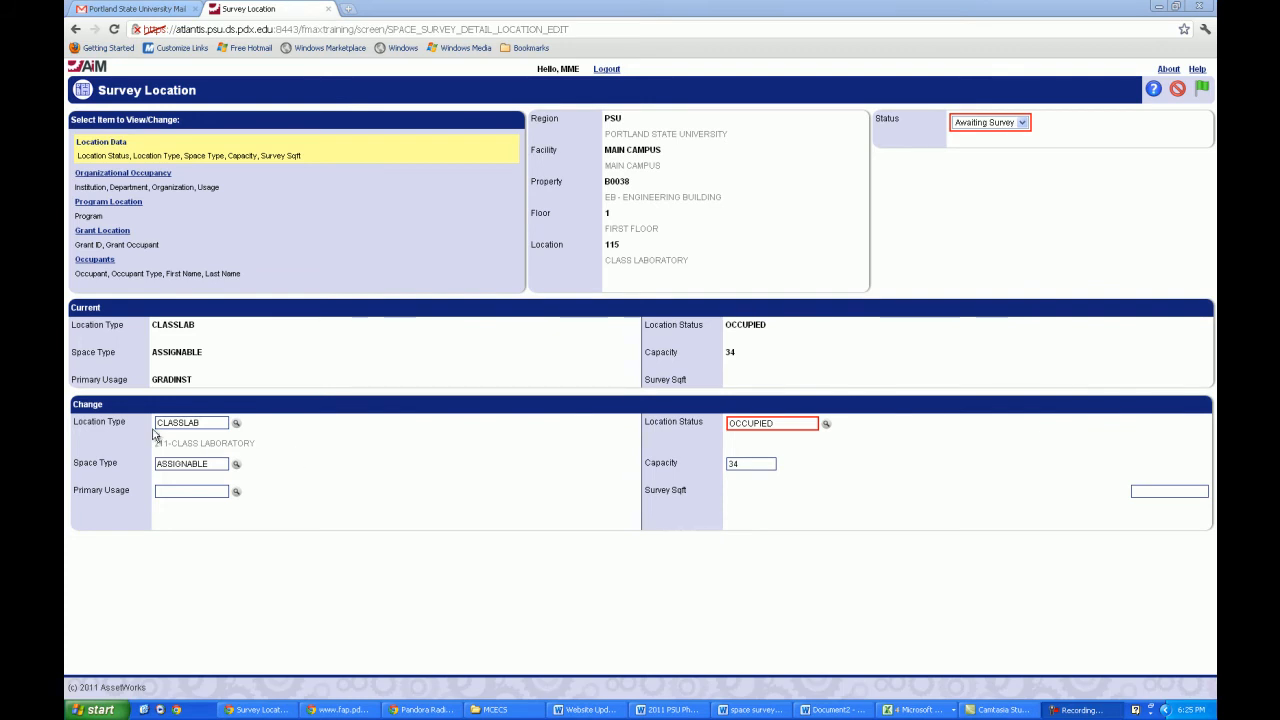
Browse the full list of location types and choose NONCLAB (251-Non-Class Laboratory) for location 115.
left_click_drag(130, 421, 73, 421)
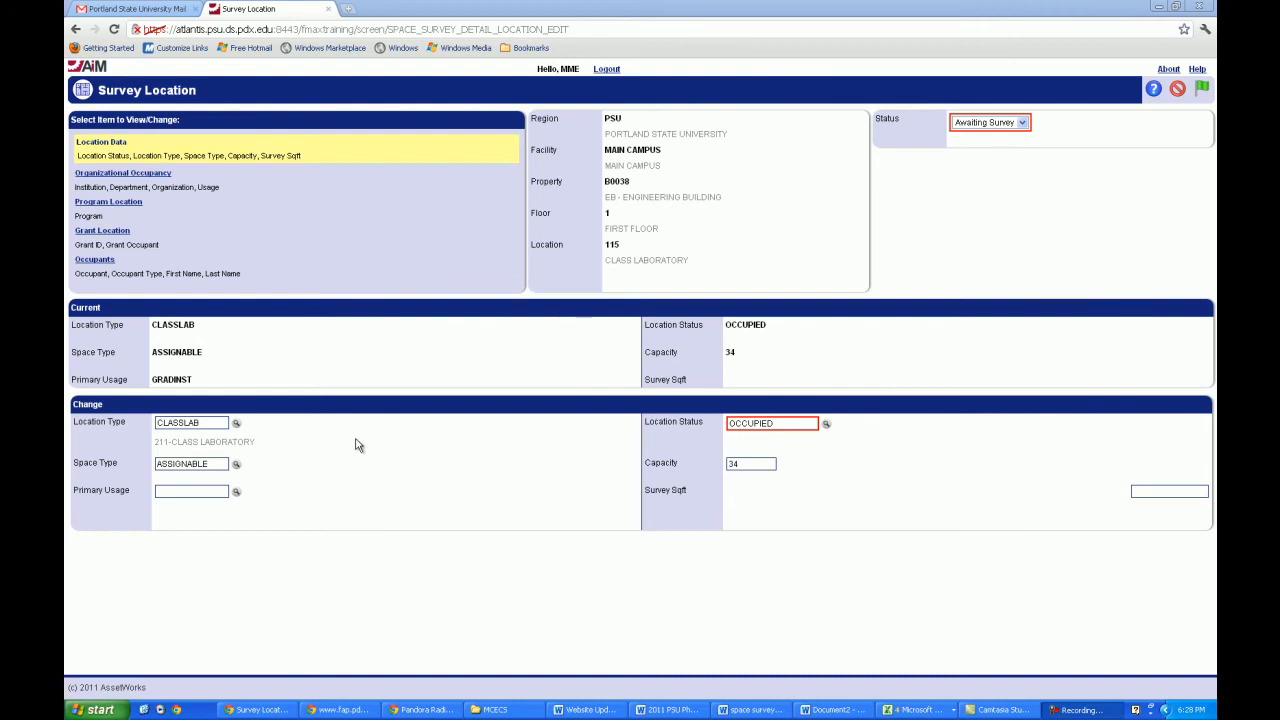
left_click(237, 424)
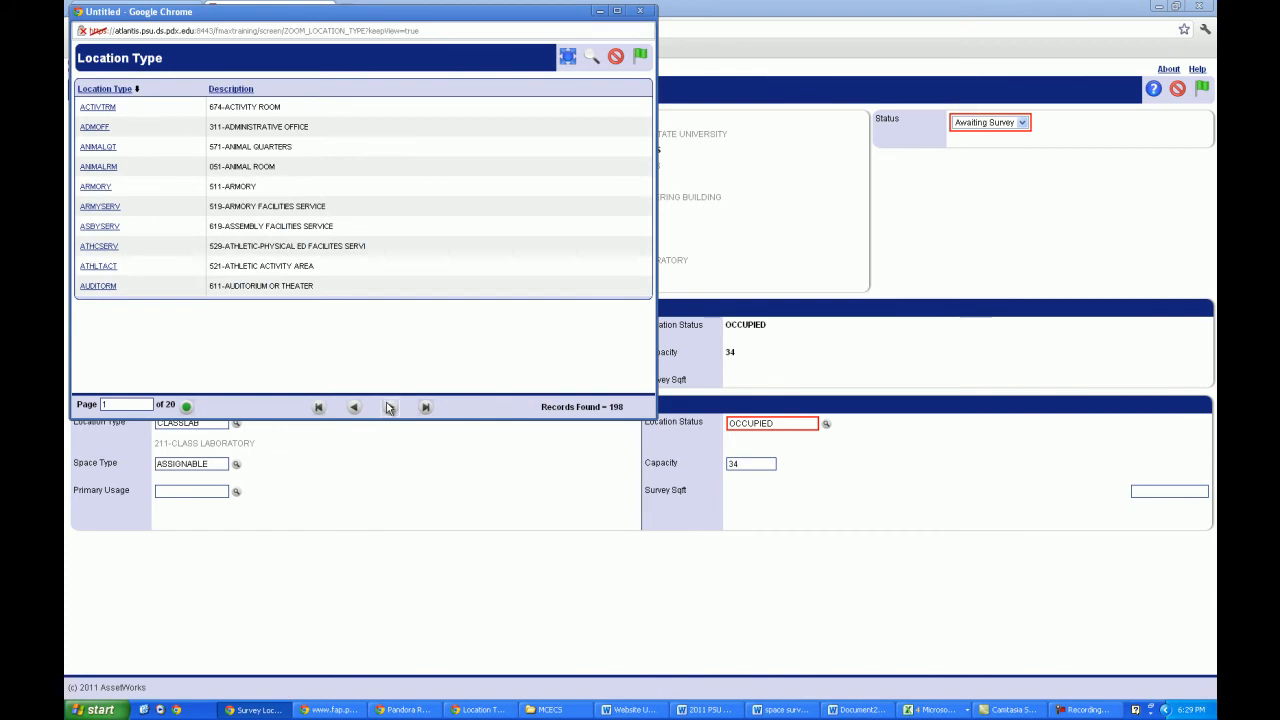
left_click(390, 408)
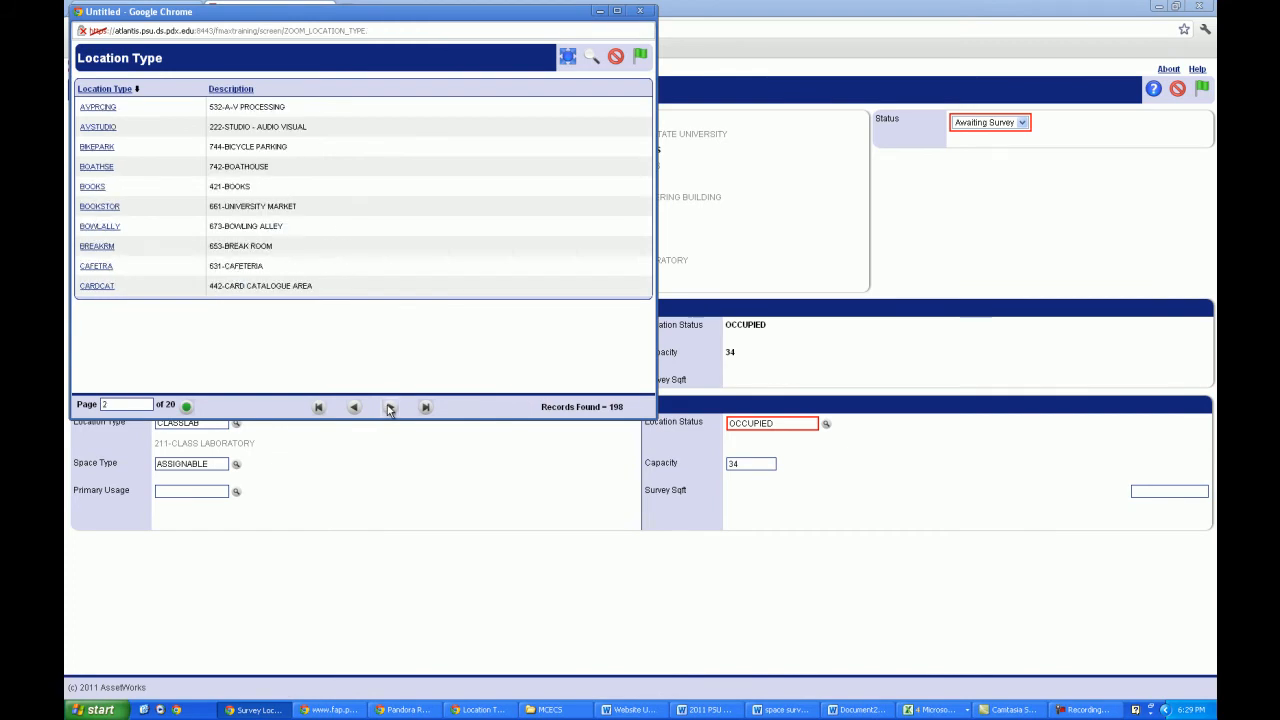
left_click(390, 408)
left_click(390, 408)
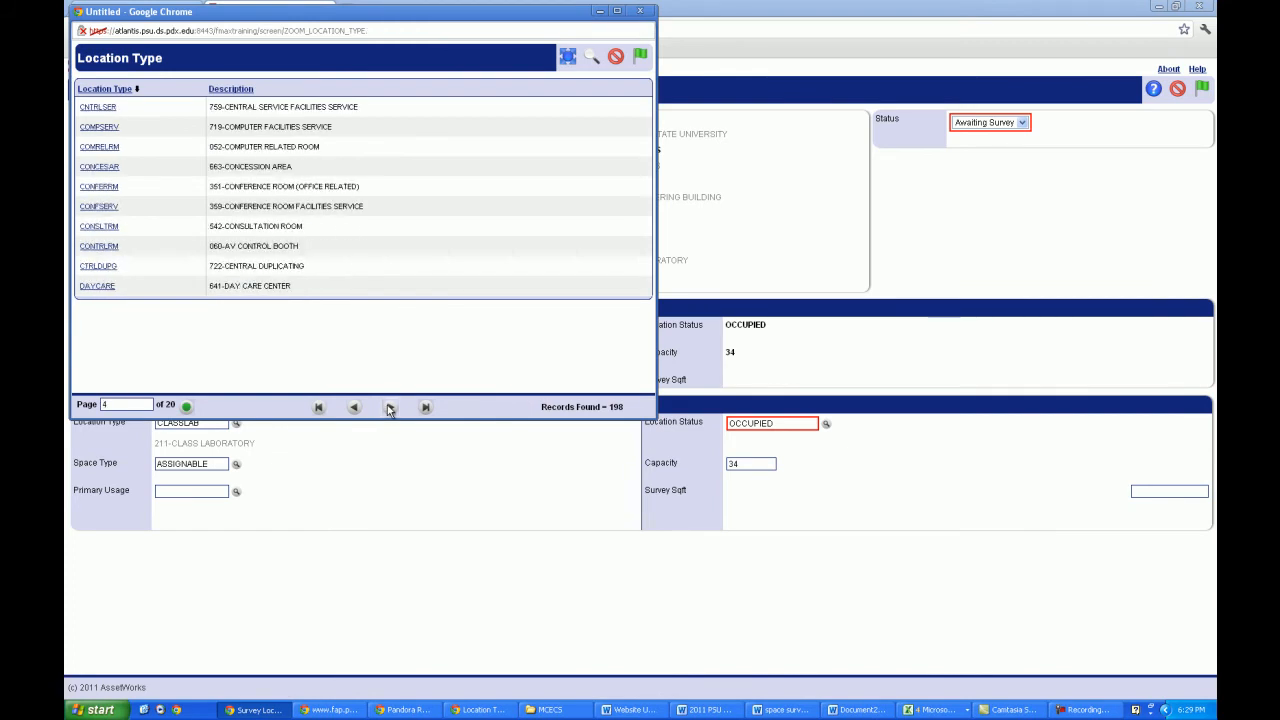
left_click(390, 408)
left_click(390, 408)
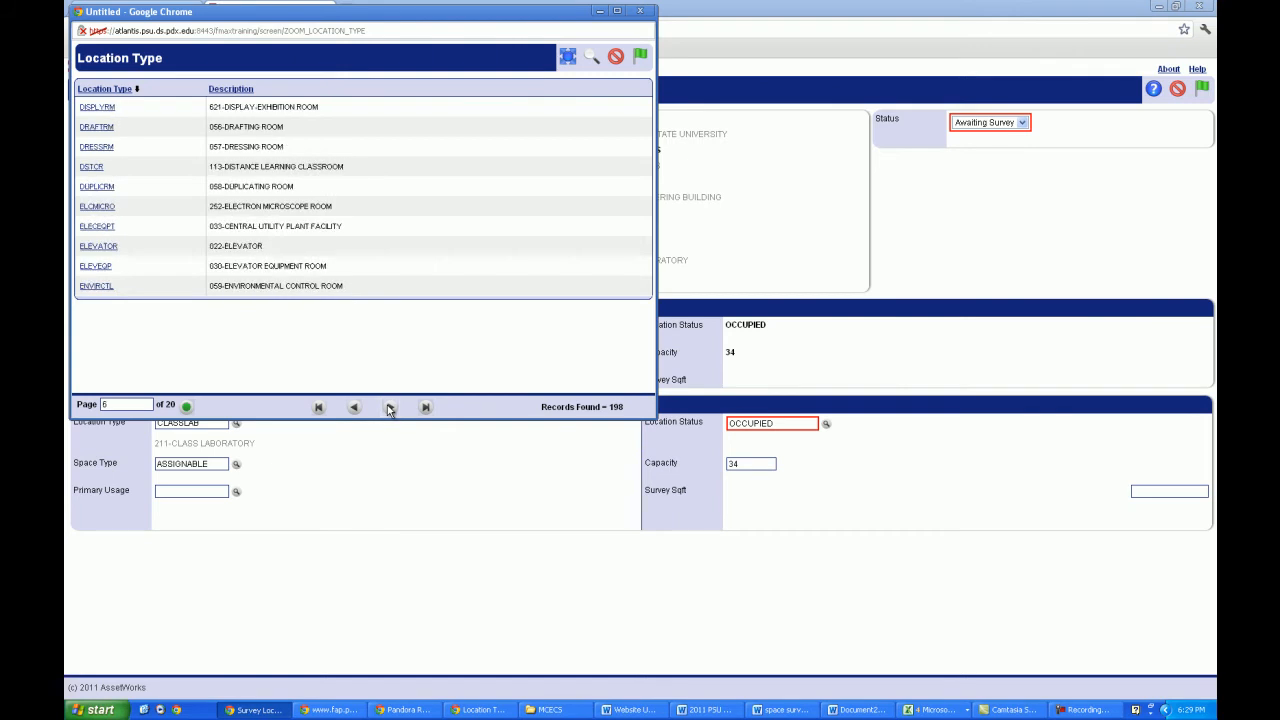
left_click(390, 408)
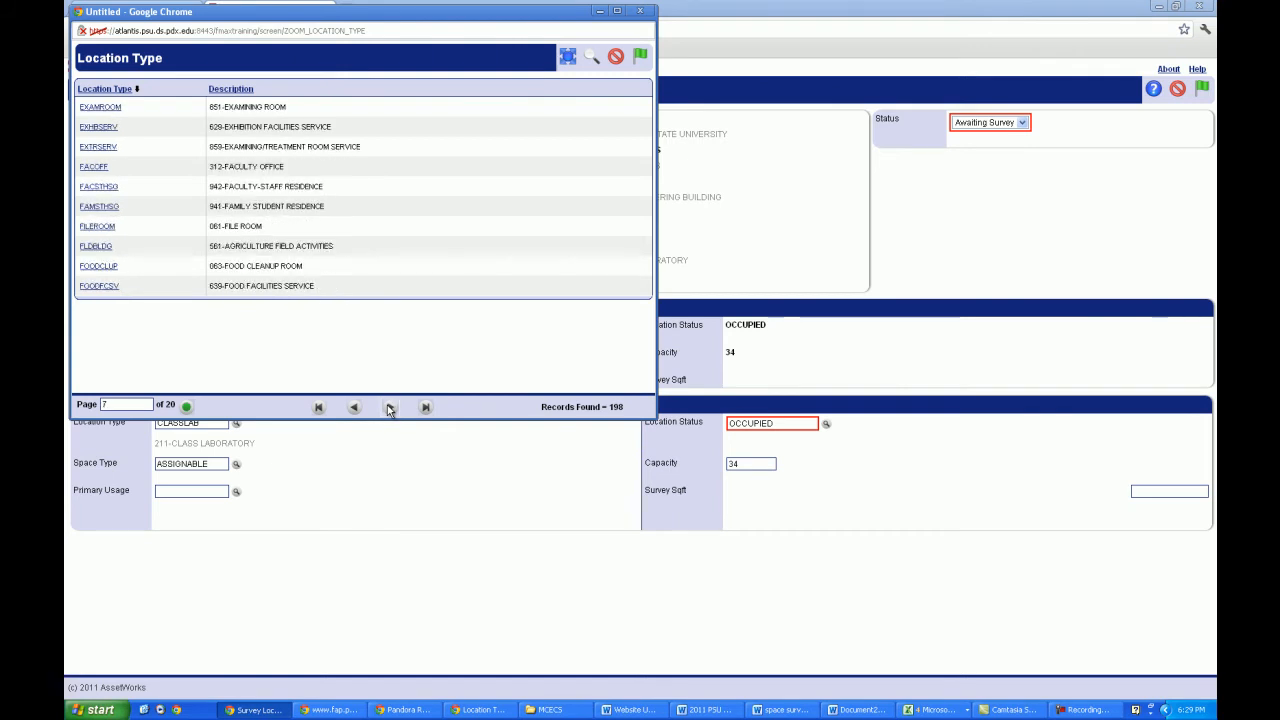
left_click(390, 408)
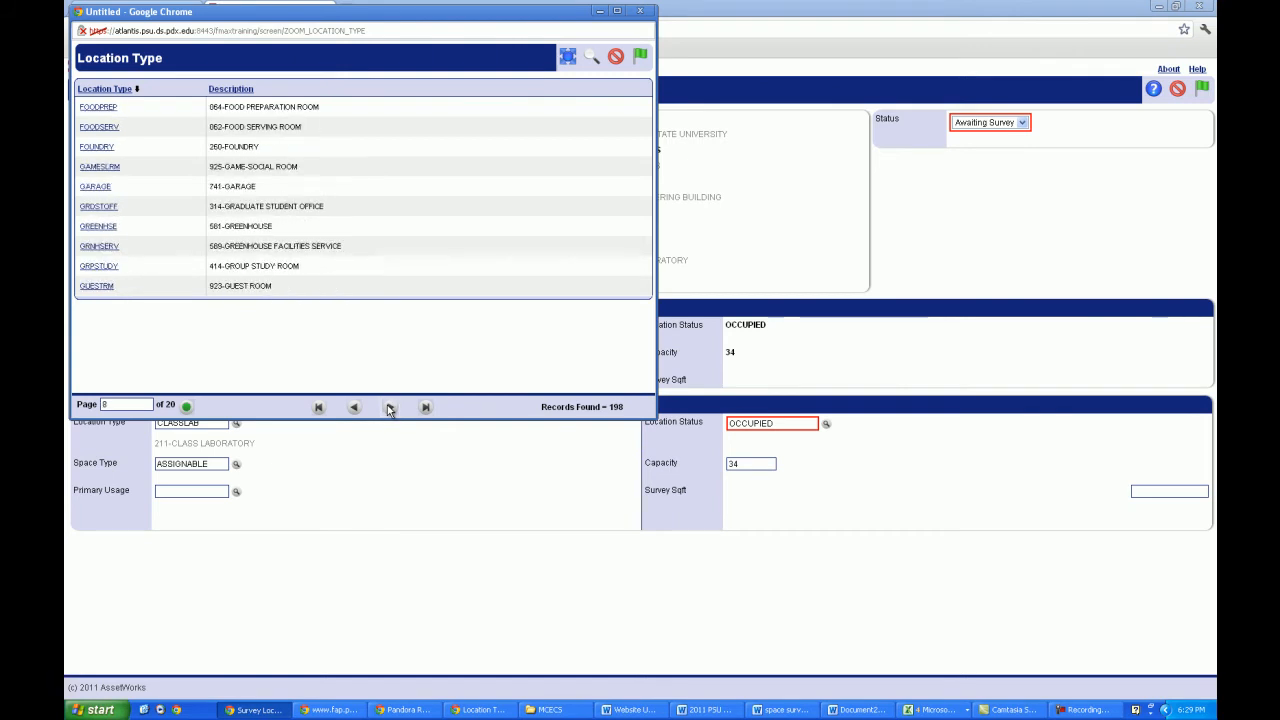
left_click(390, 408)
left_click(390, 408)
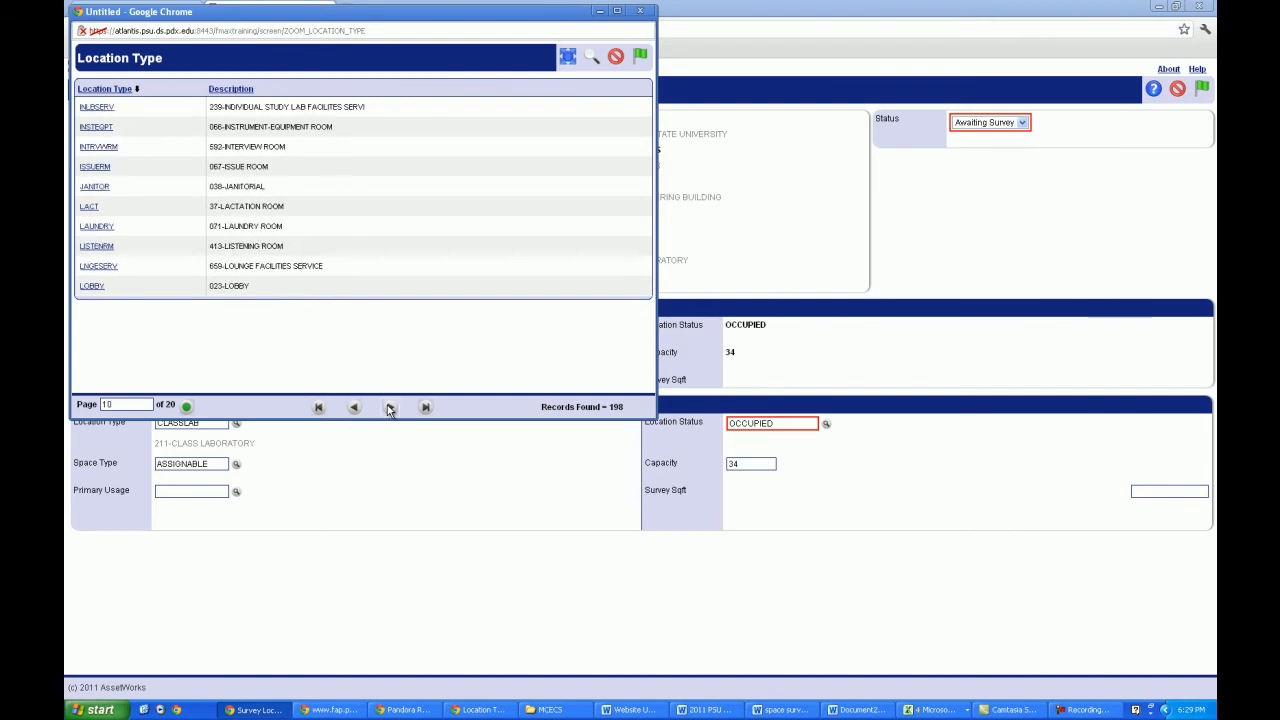
left_click(390, 408)
left_click(390, 408)
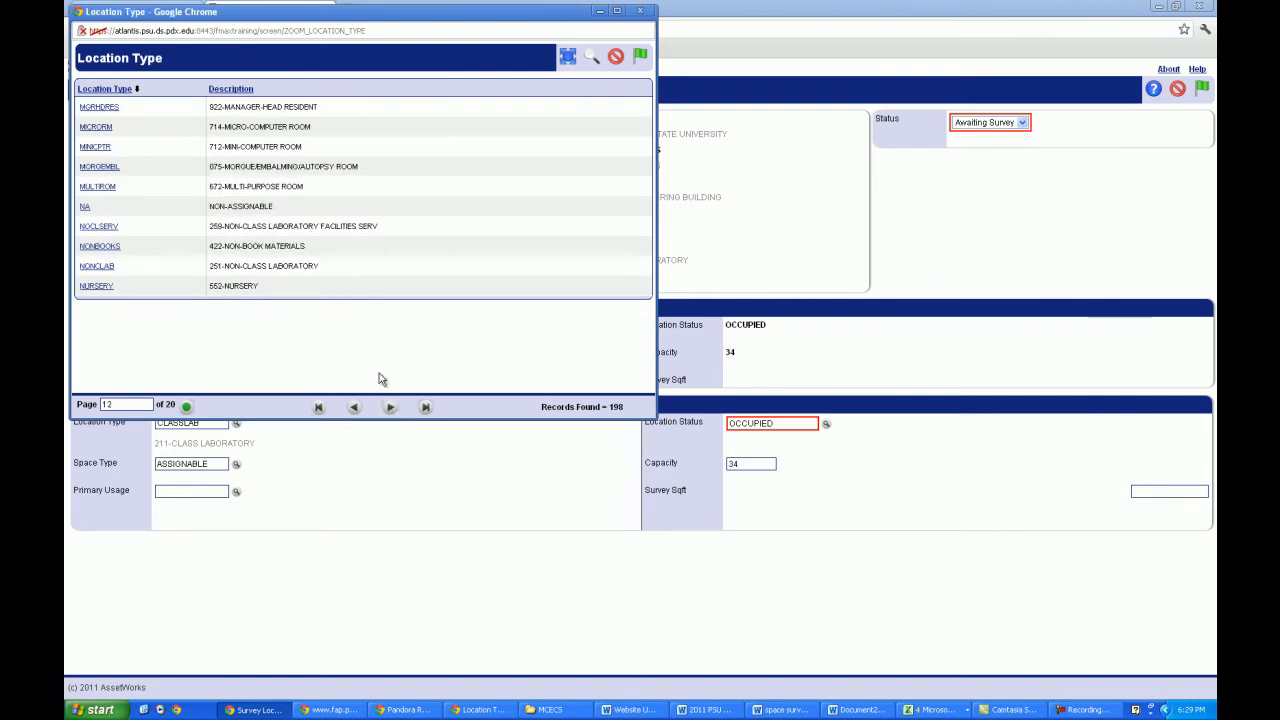
left_click(104, 266)
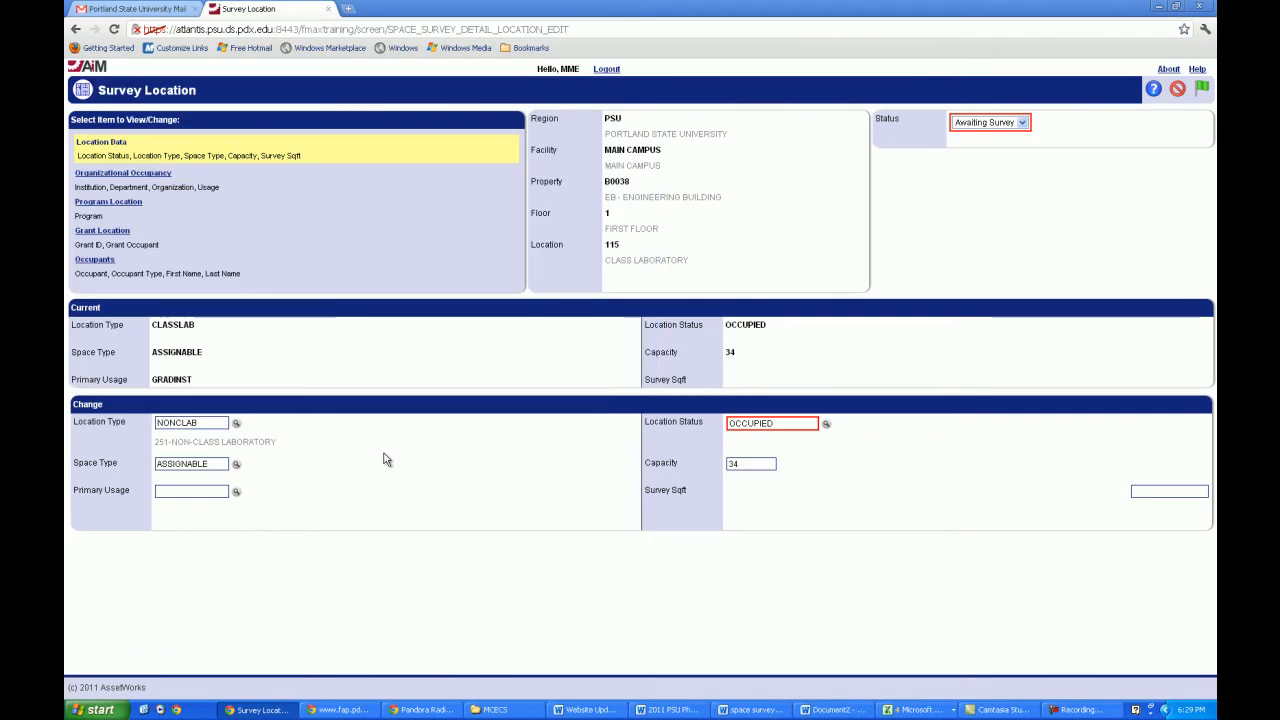
Look up location types starting with "no" and set location 115's changed location type to NONCLAB.
left_click_drag(207, 422, 160, 422)
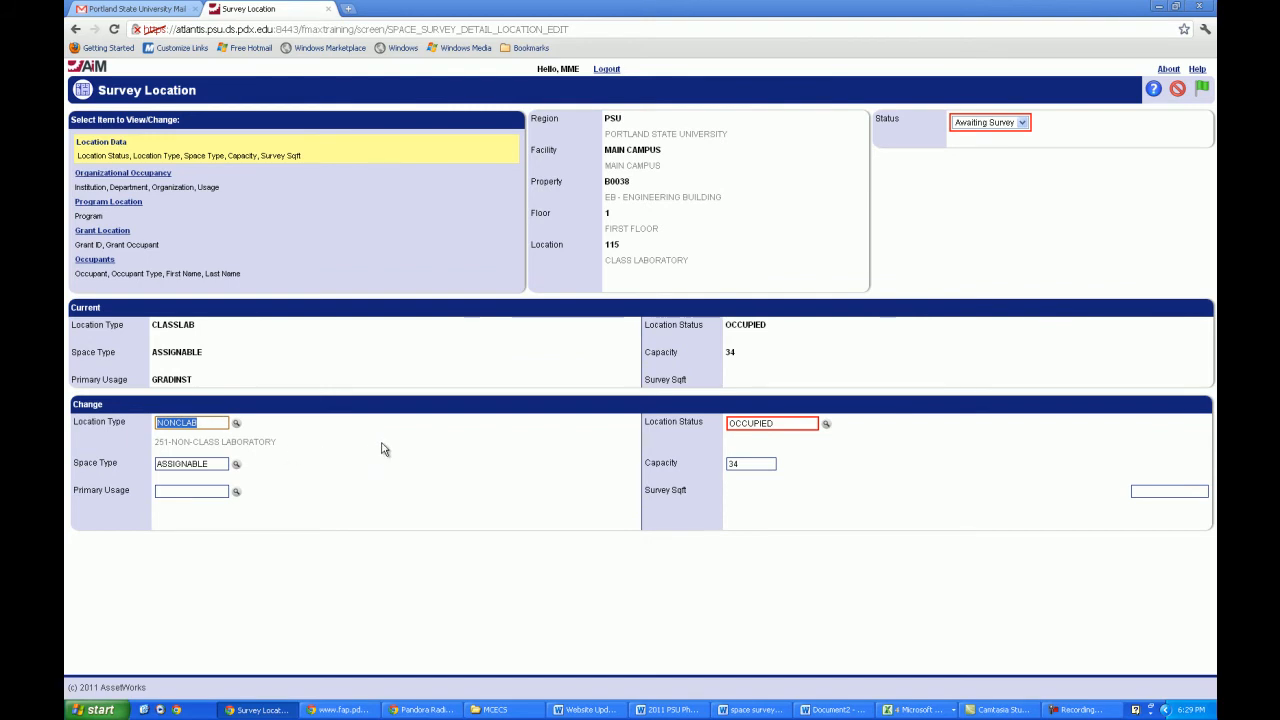
type("no")
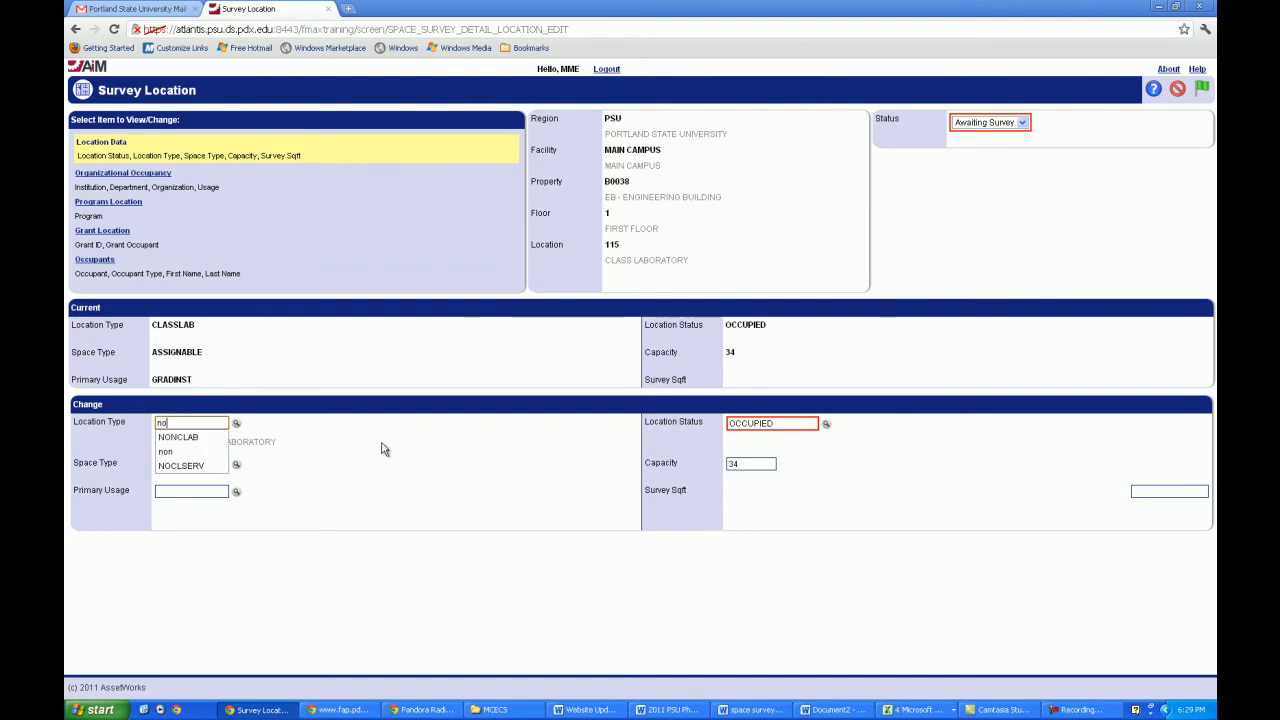
left_click(237, 423)
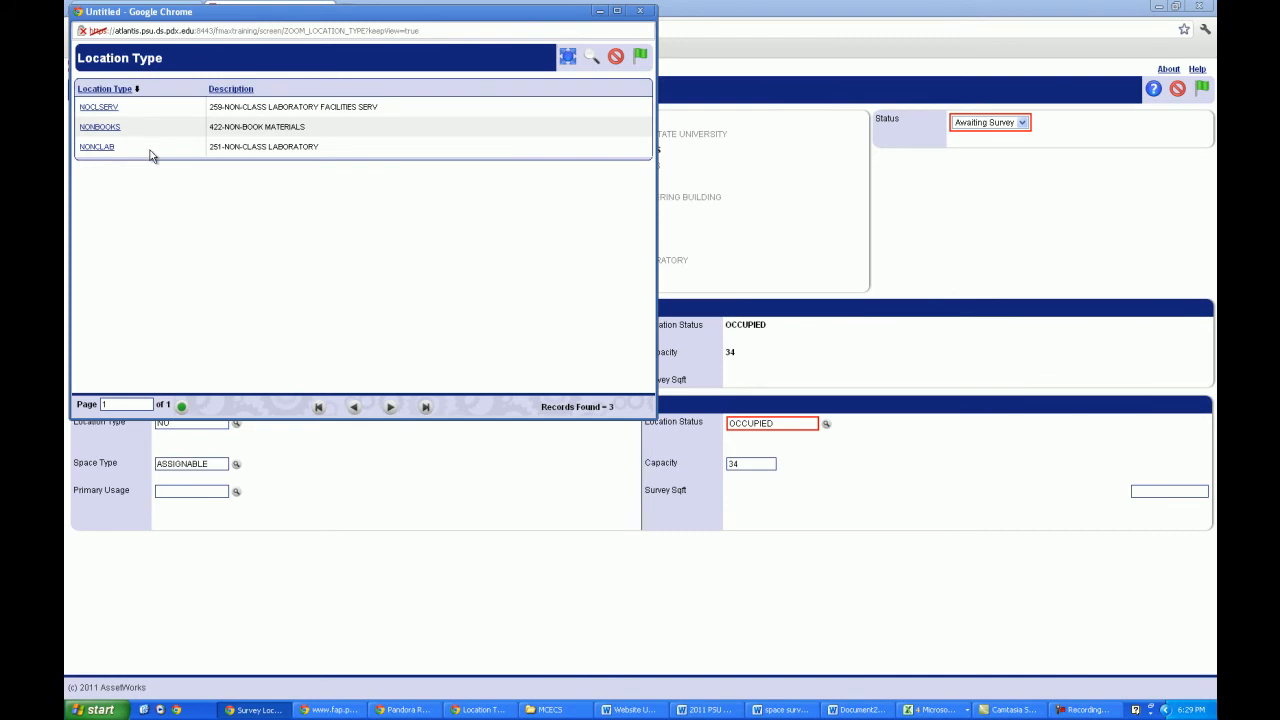
left_click(100, 148)
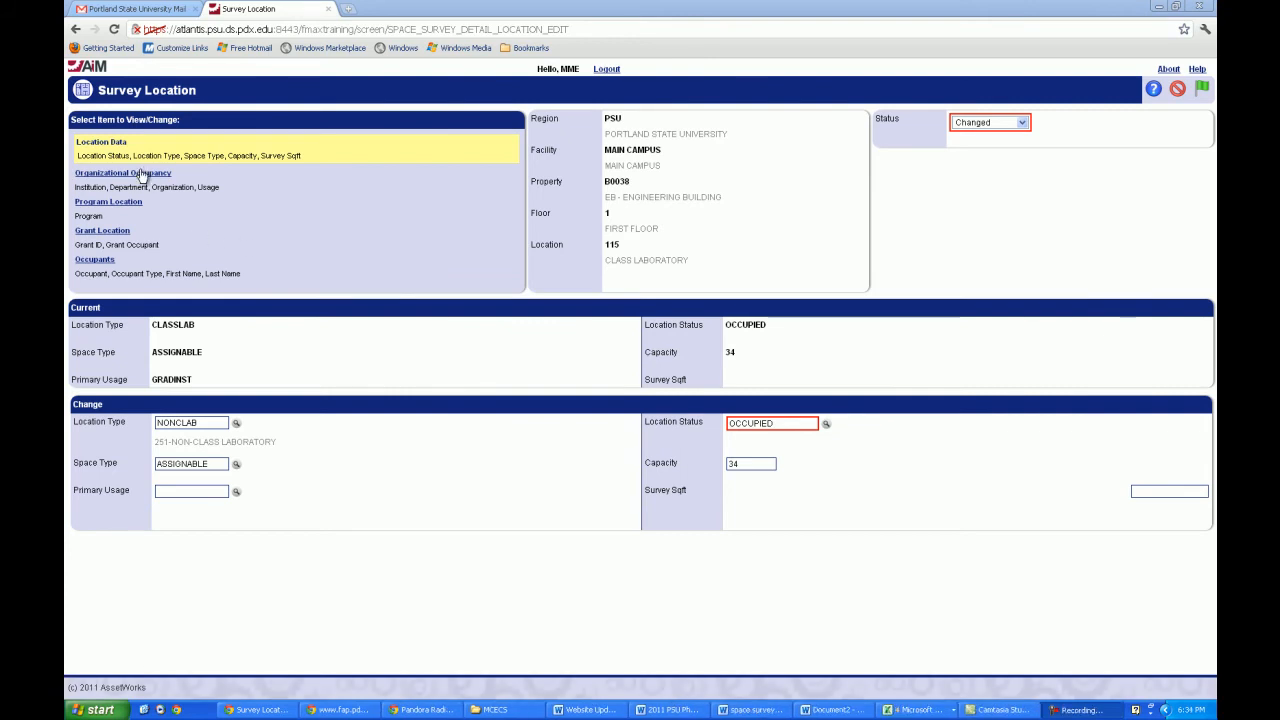
Set location 115's survey status to Verified from its organizational occupancy page and return to the space survey.
left_click(141, 175)
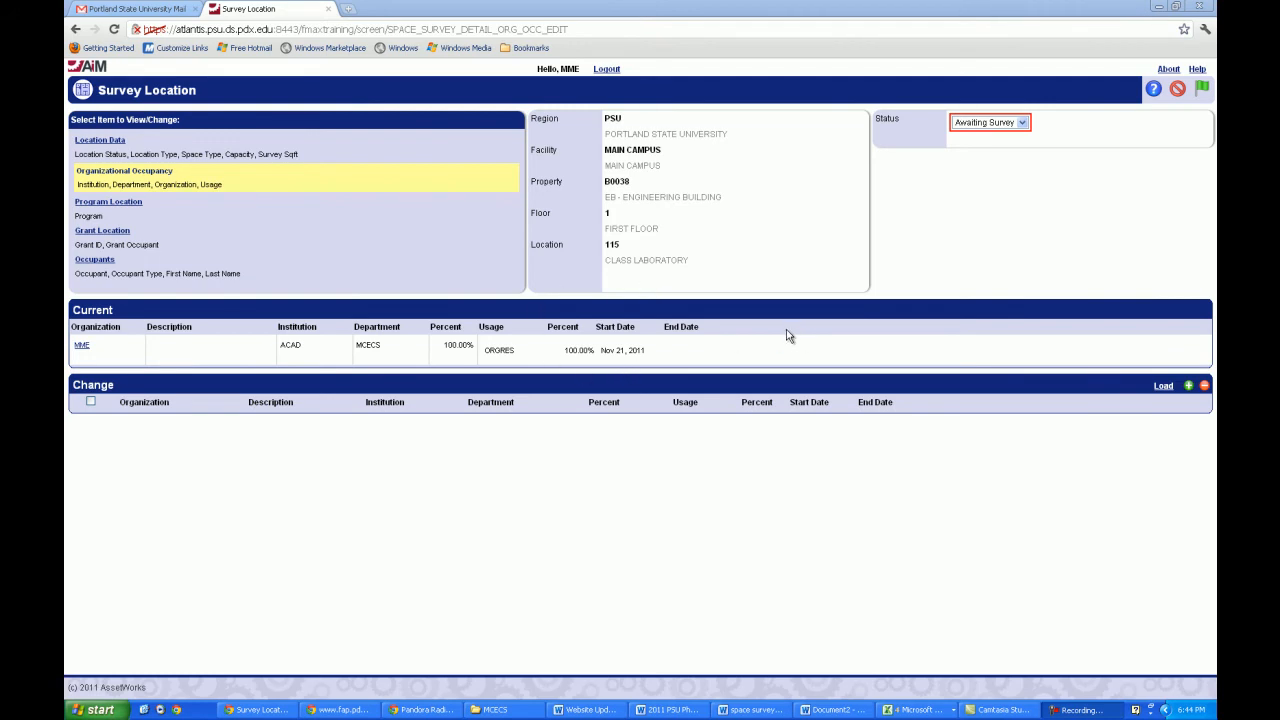
left_click(1022, 124)
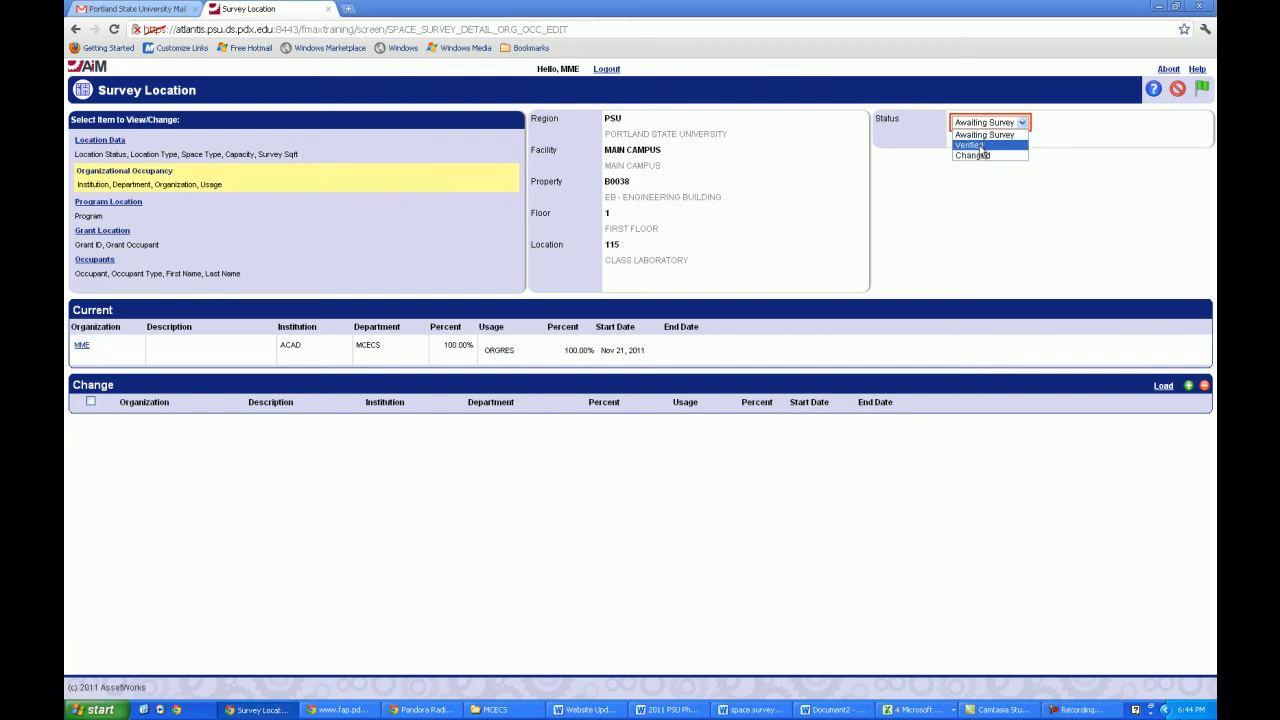
left_click(980, 146)
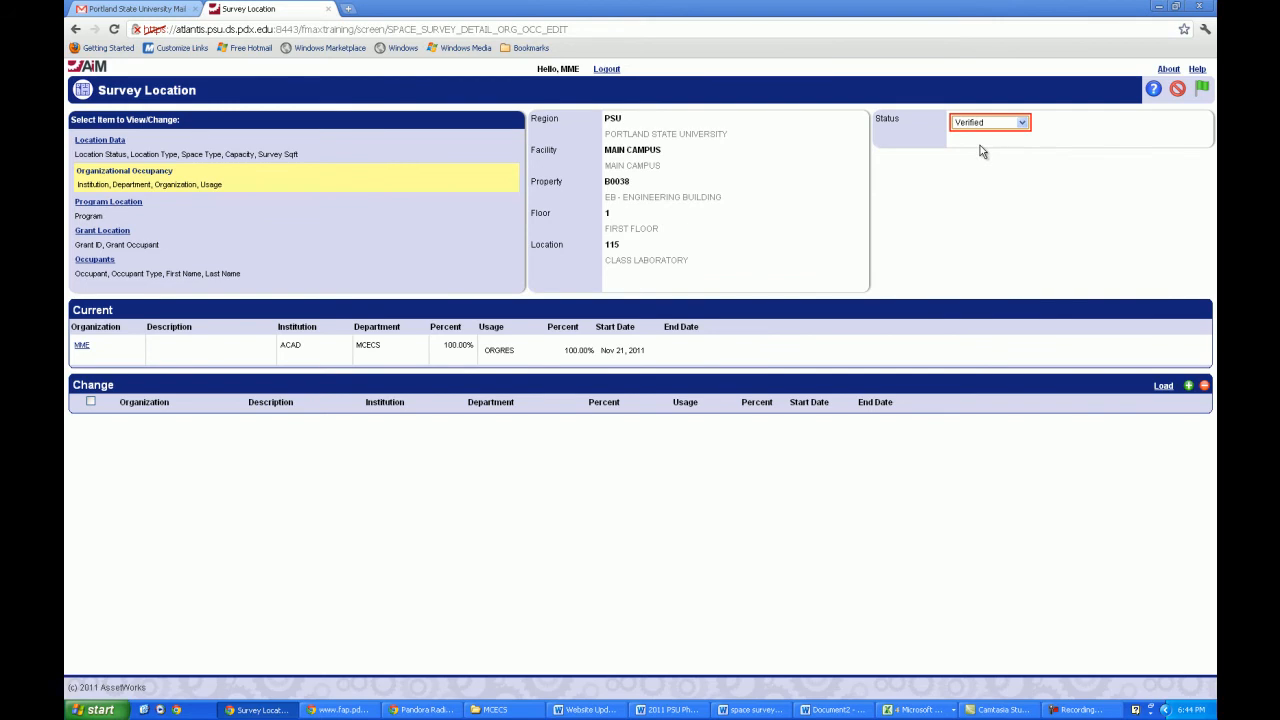
left_click(1202, 90)
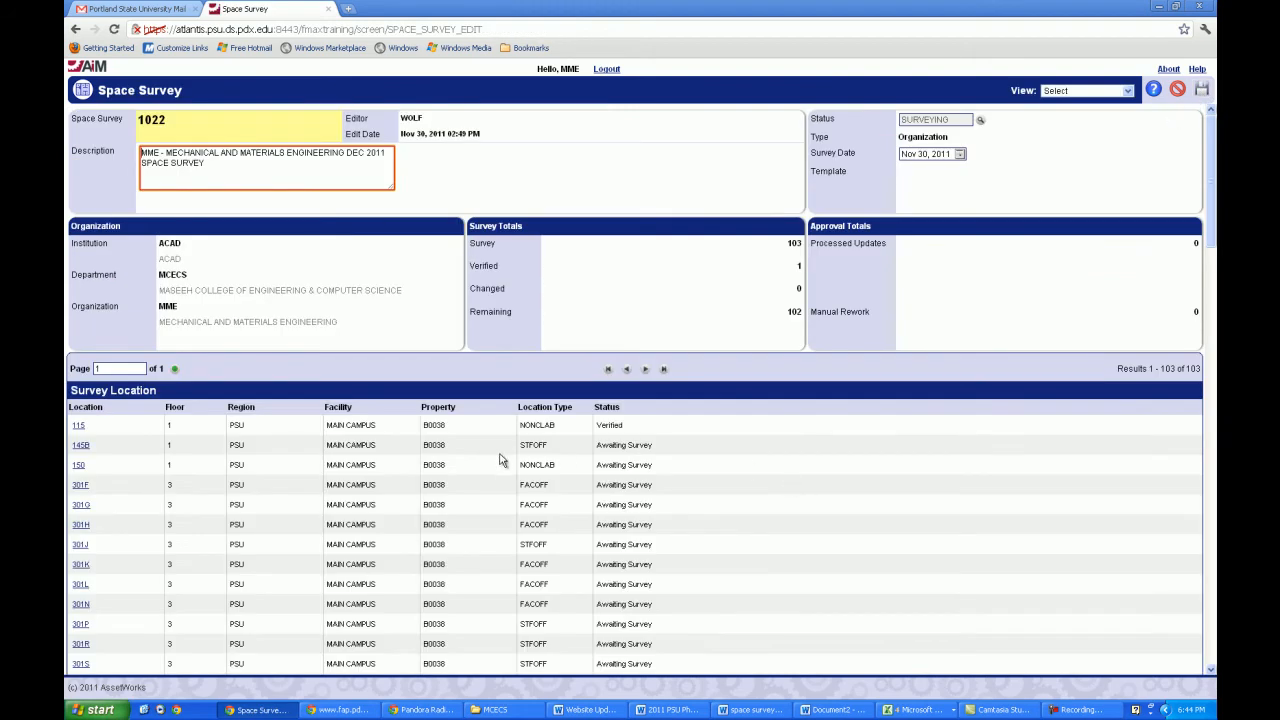
Reopen location 115, load its current organizational occupancy as a change record, and open the MME entry for editing.
left_click(79, 447)
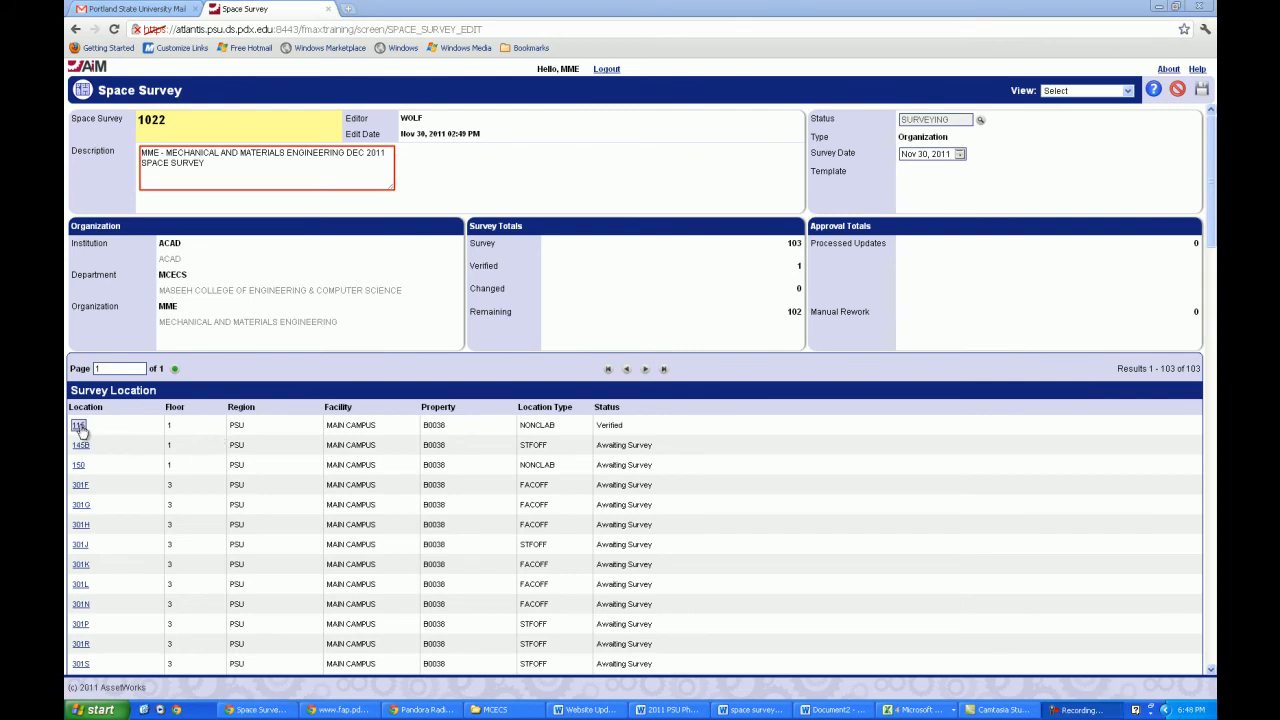
left_click(79, 425)
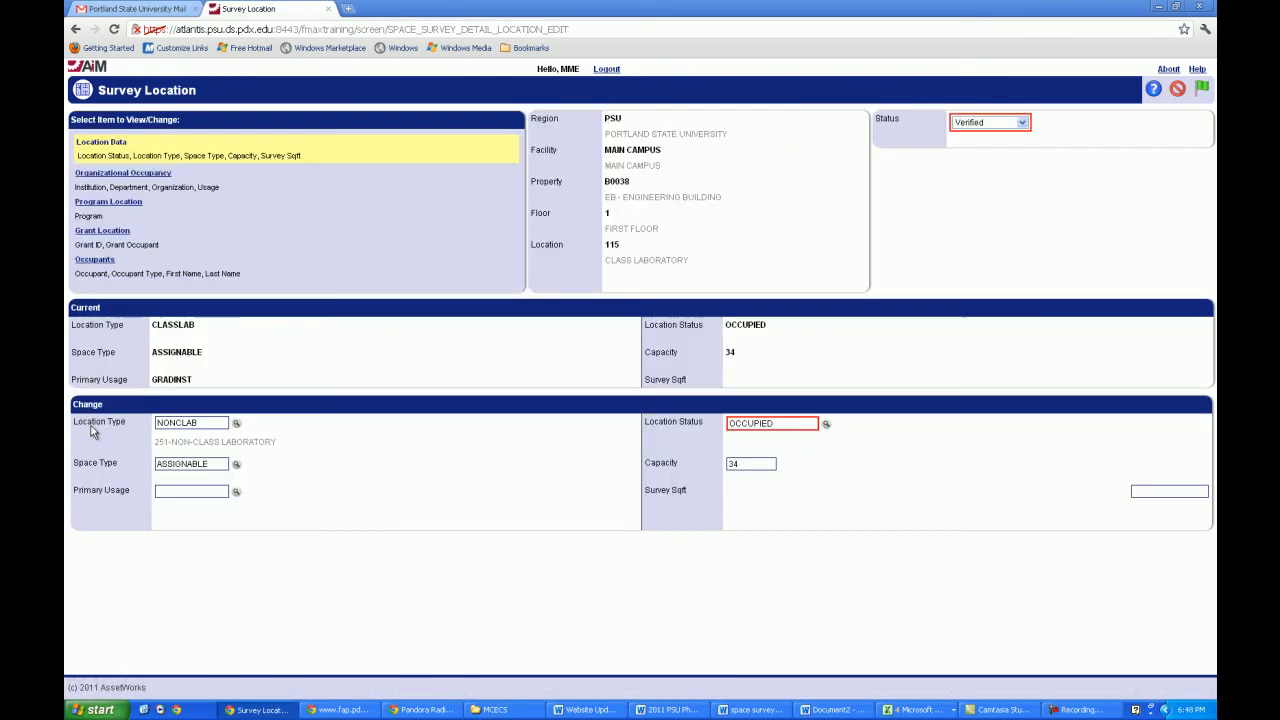
left_click(155, 174)
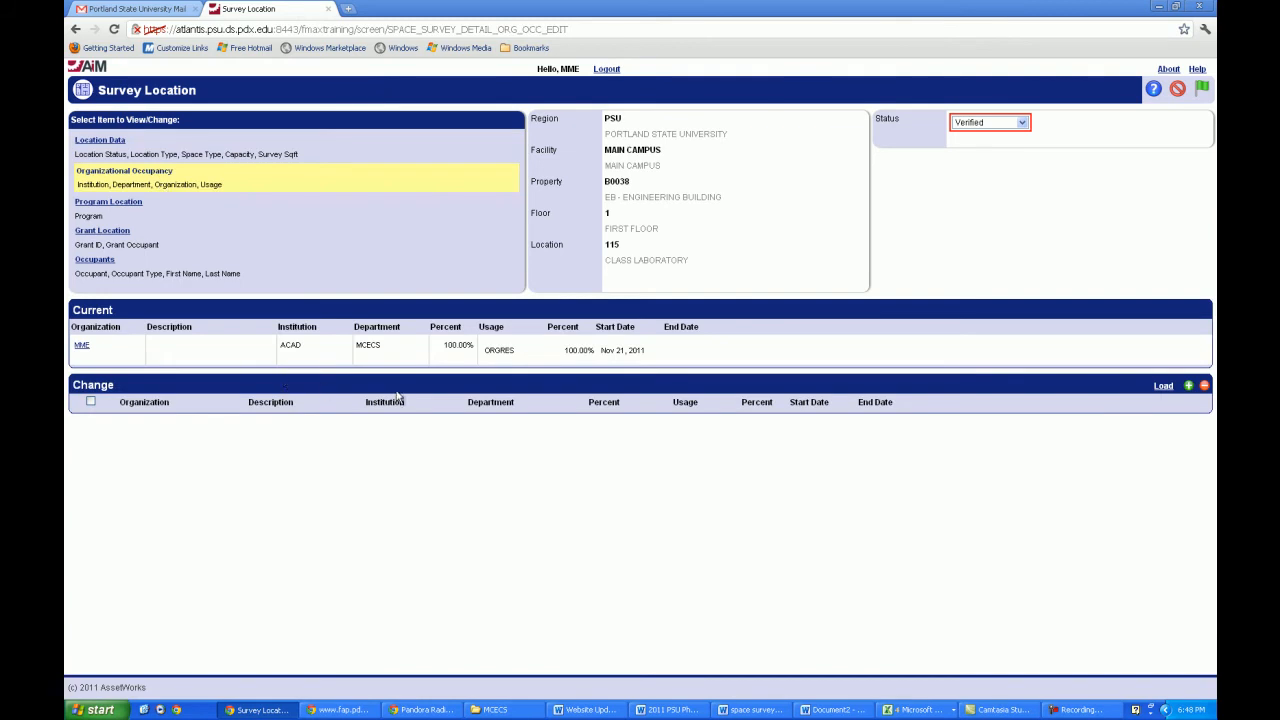
left_click(1164, 386)
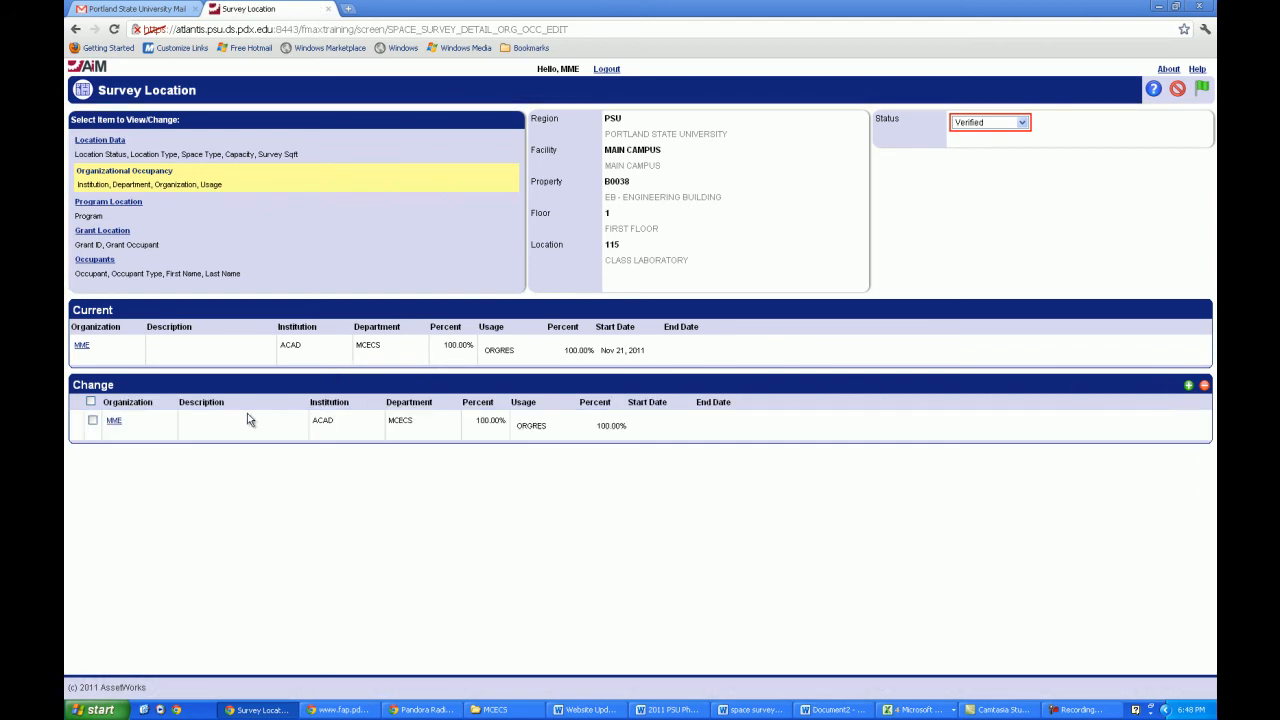
left_click(114, 421)
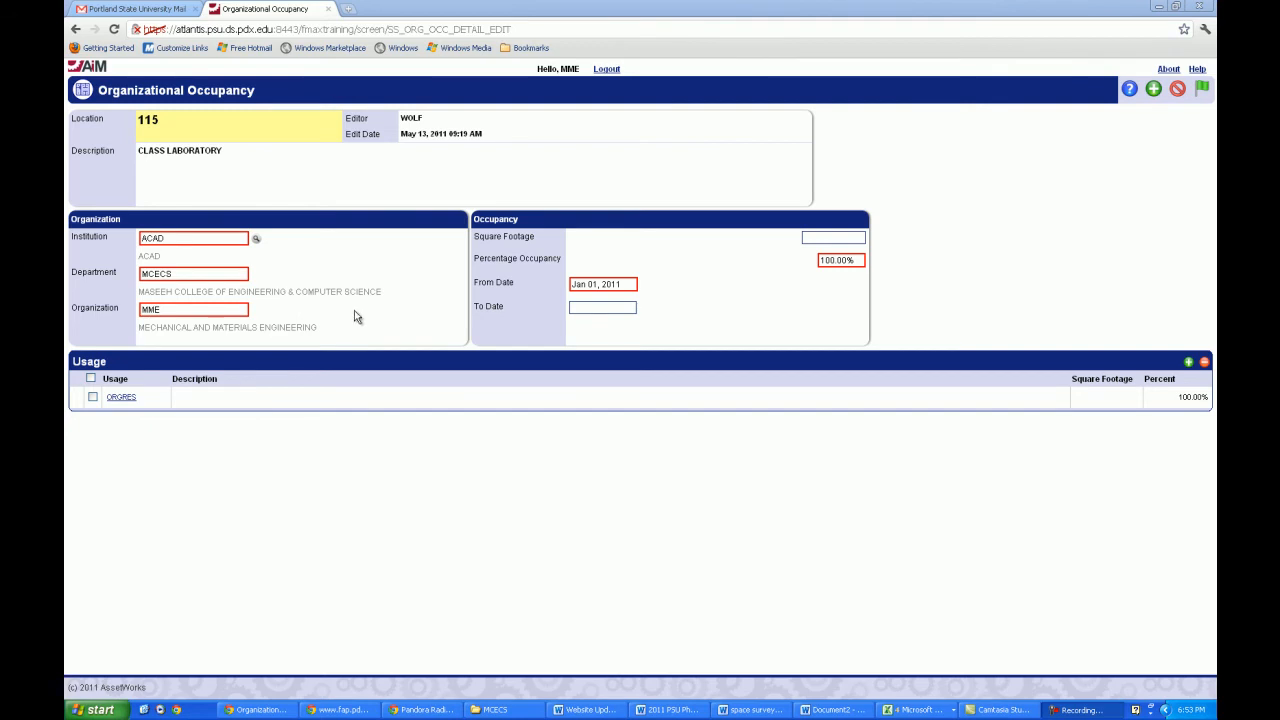
Replace the organization in location 115's occupancy record with ECE by entering its code directly.
left_click_drag(203, 310, 137, 310)
key("BackSpace")
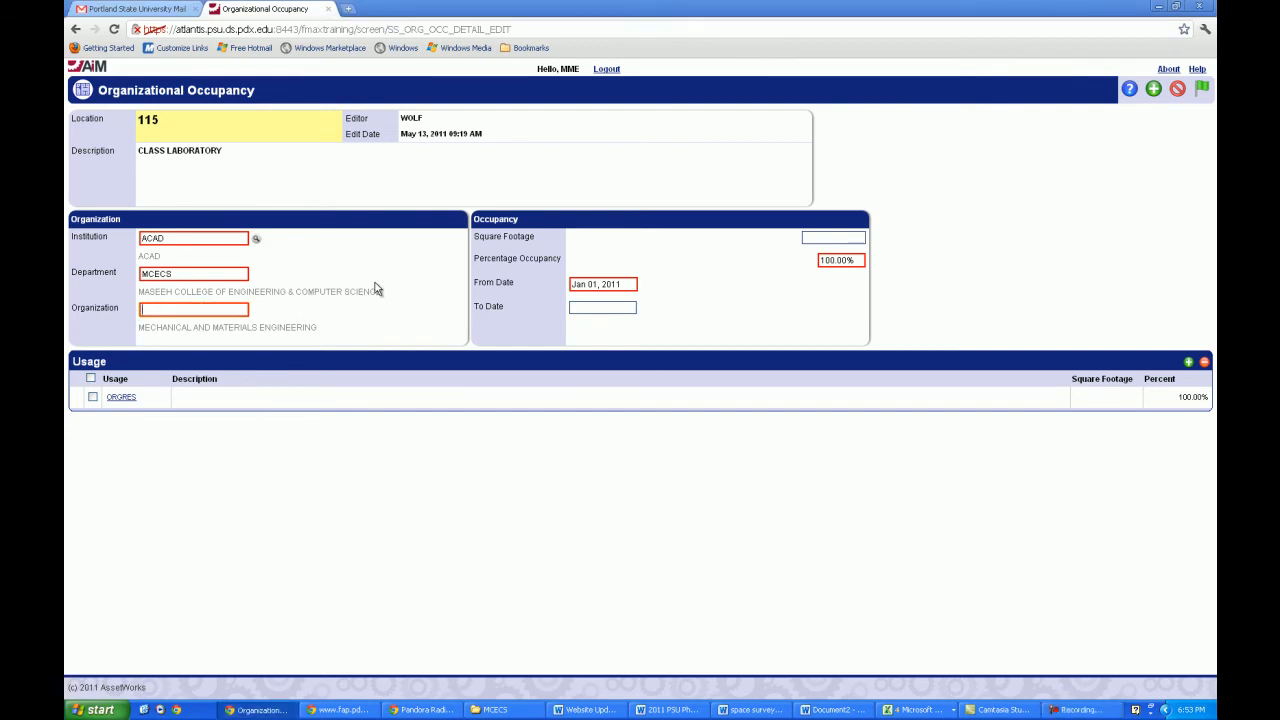
type("ece")
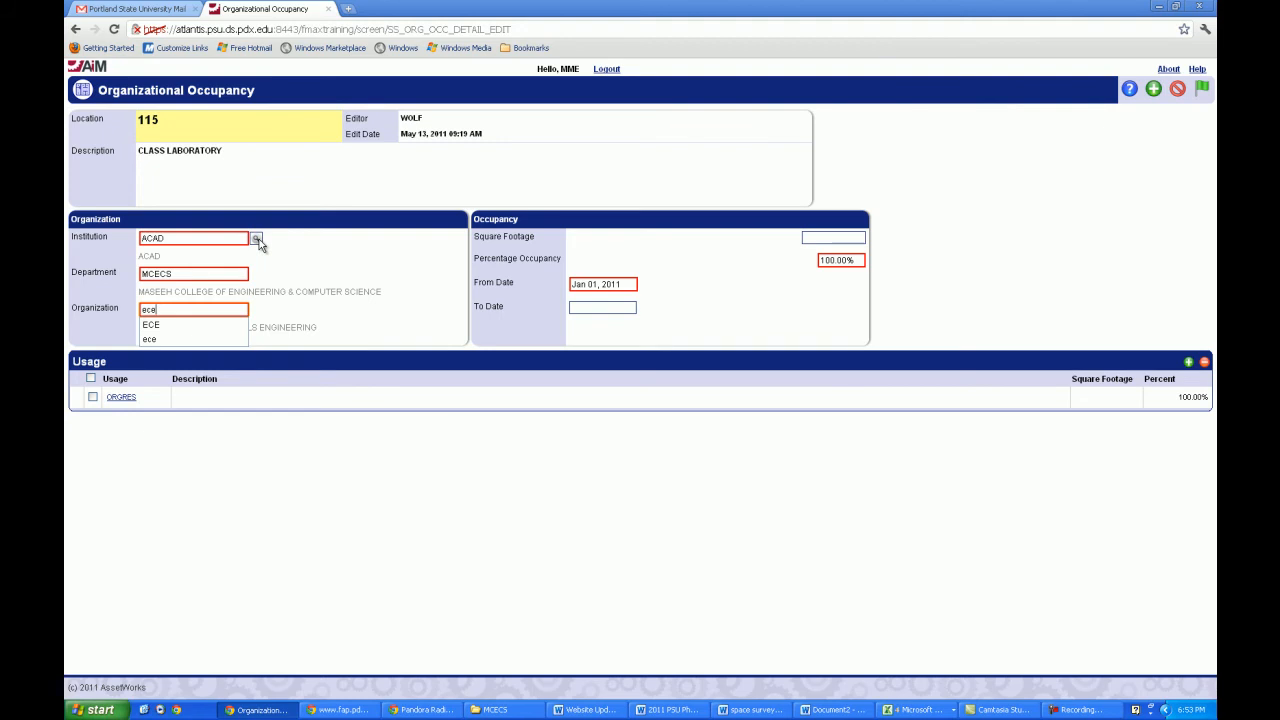
key("Tab")
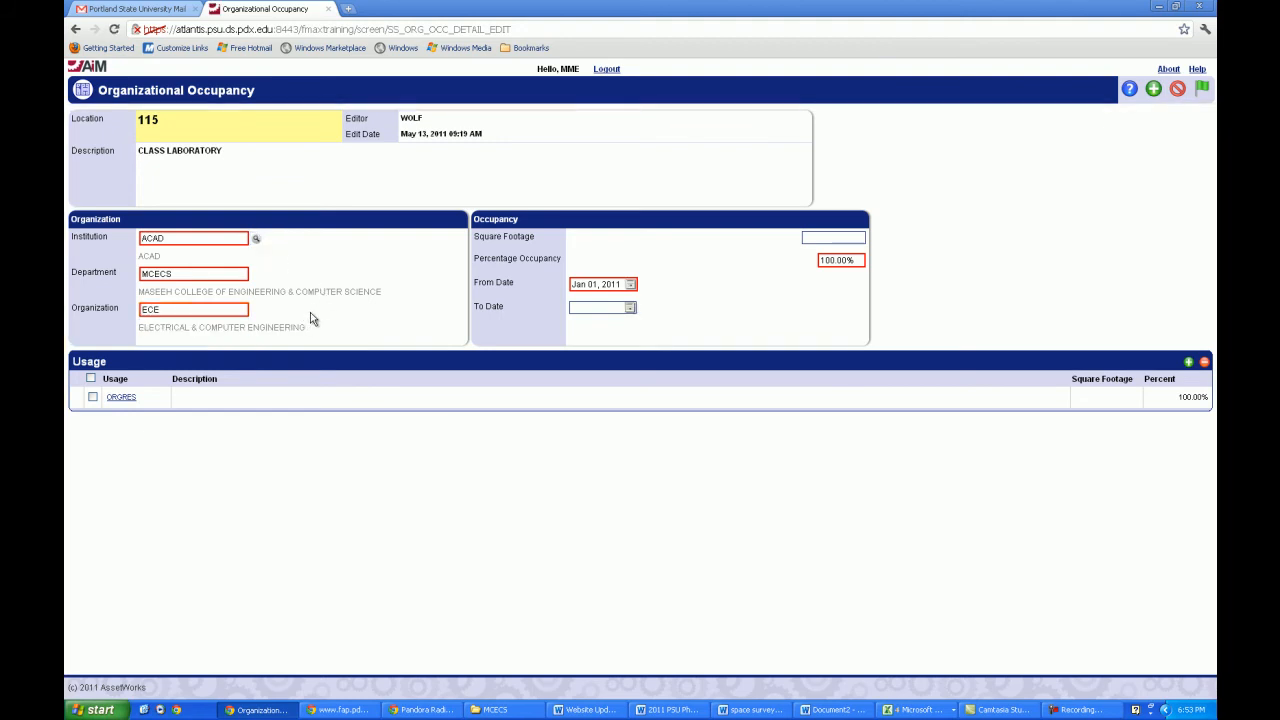
Clear the organization code, select ECE (Electrical & Computer Engineering) from the MCECS organization lookup, and accept the occupancy change.
left_click_drag(220, 311, 68, 310)
key("BackSpace")
left_click(256, 239)
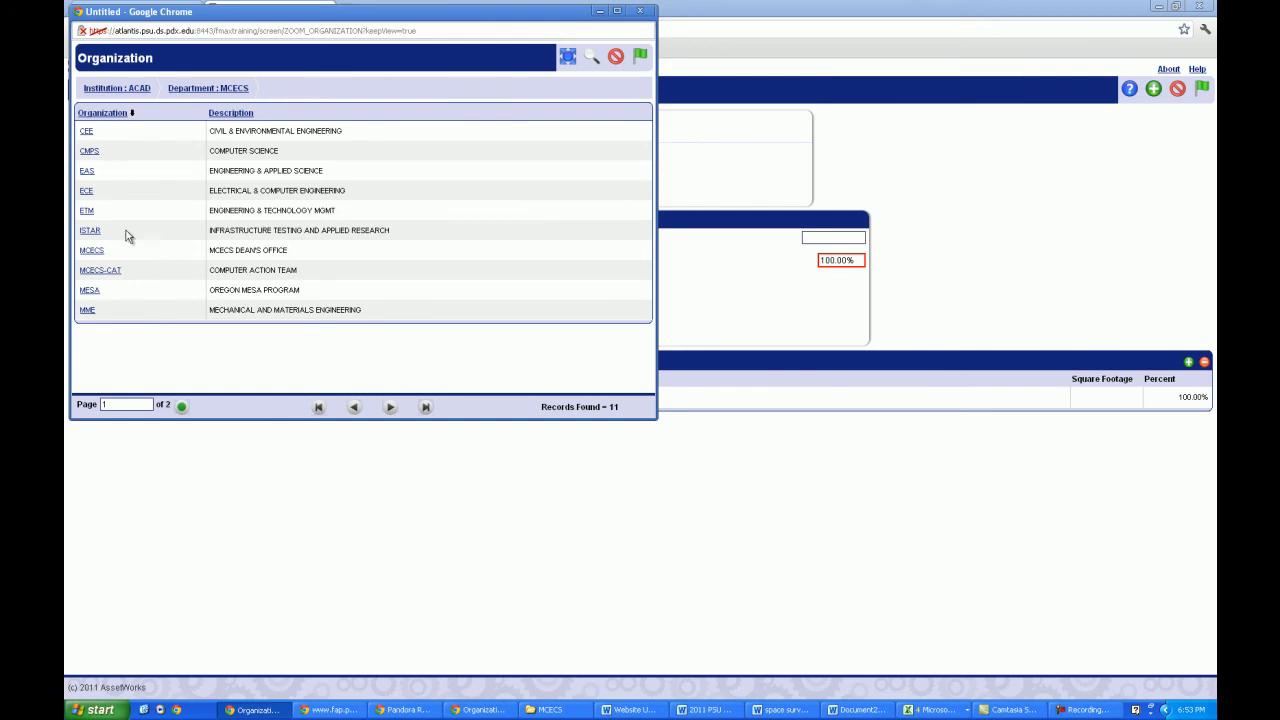
left_click(86, 191)
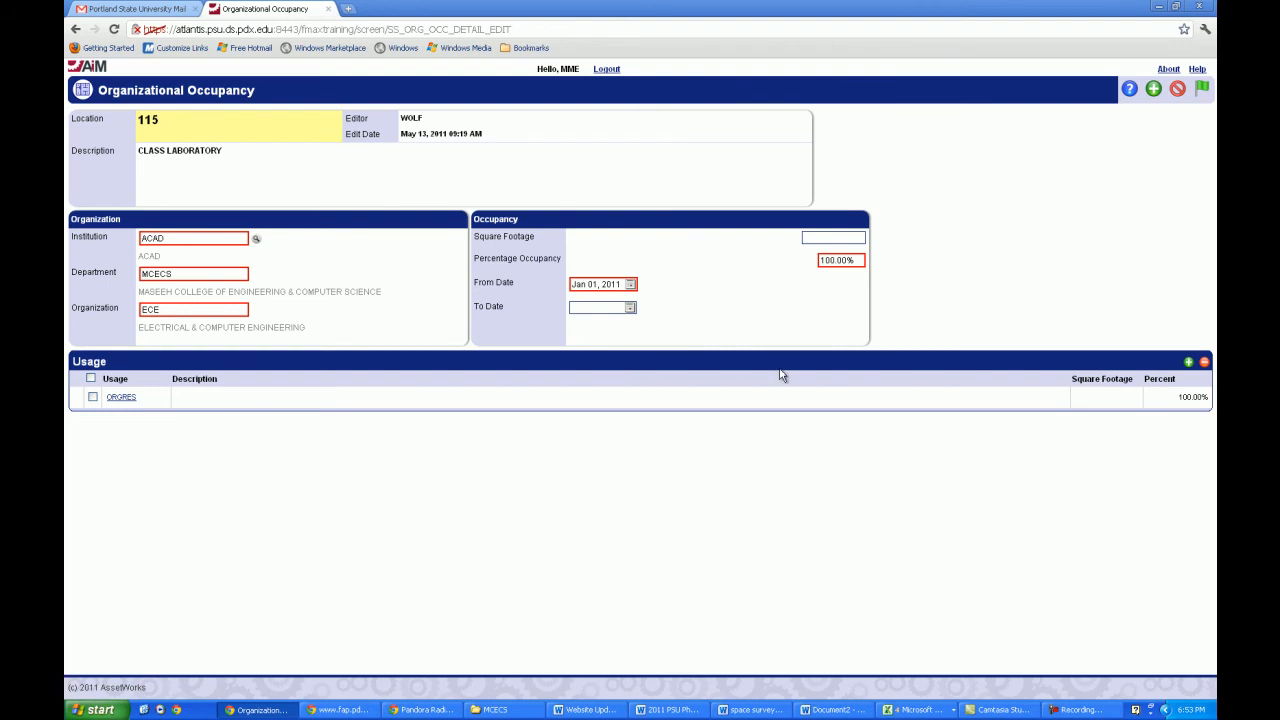
left_click(1203, 89)
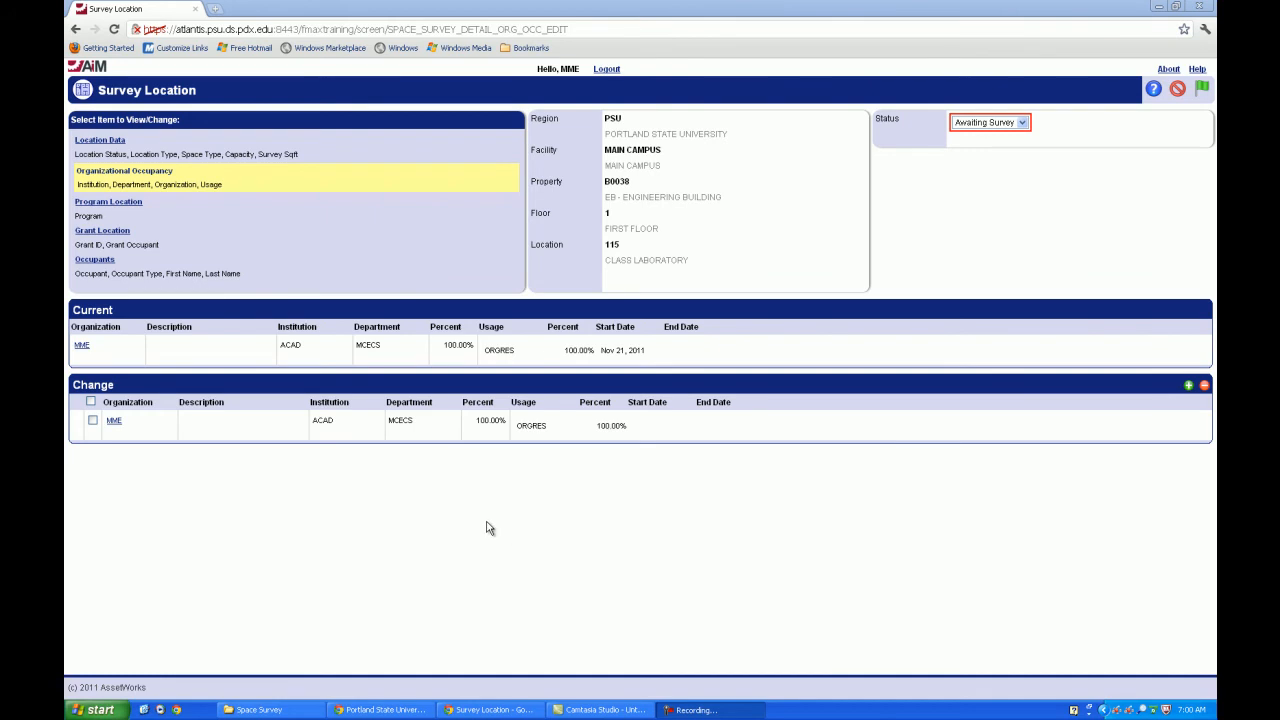
Open the ORGRES usage in the MME change record and replace it with INSTRSUP (Formal Instructional Support) from the usage lookup.
left_click(116, 421)
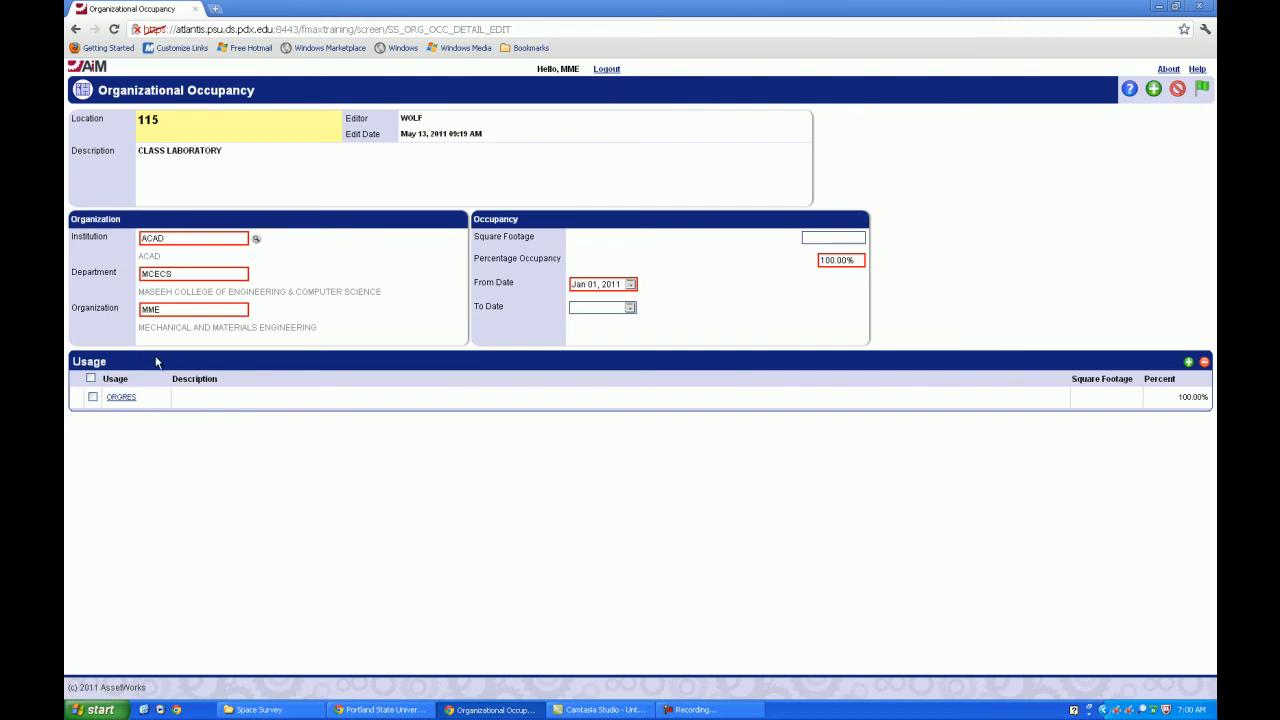
left_click(122, 398)
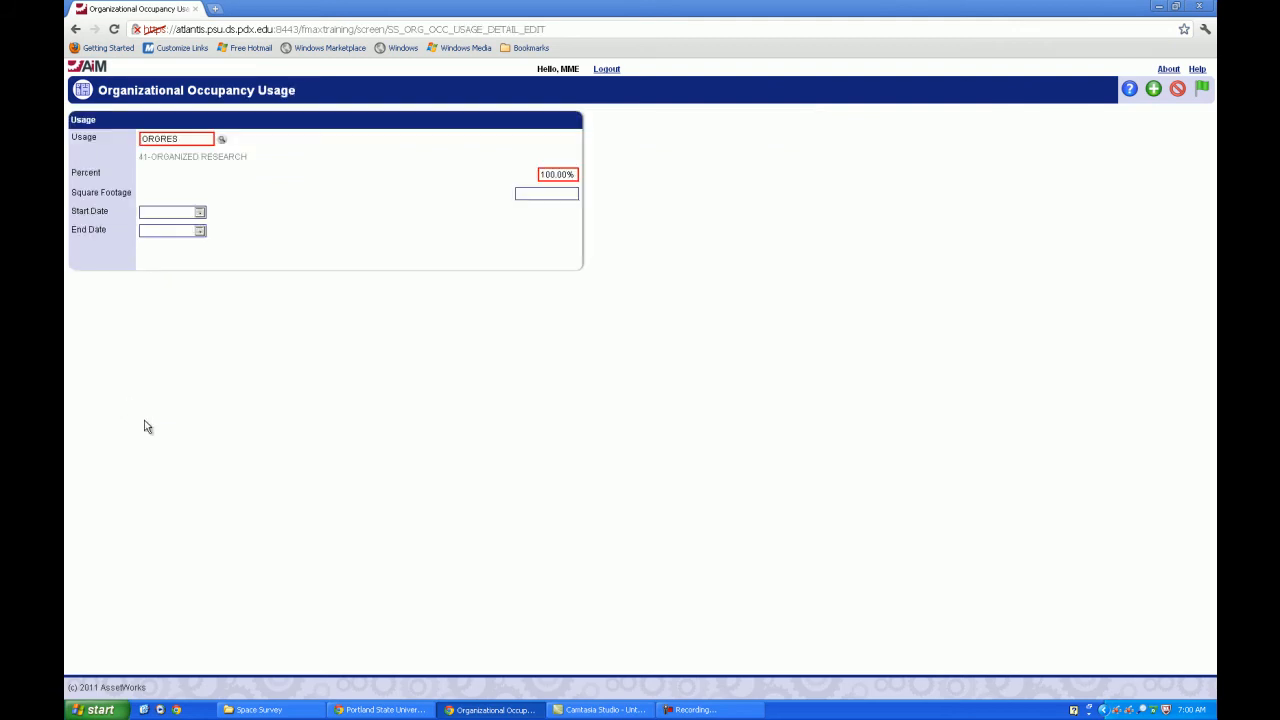
left_click(223, 143)
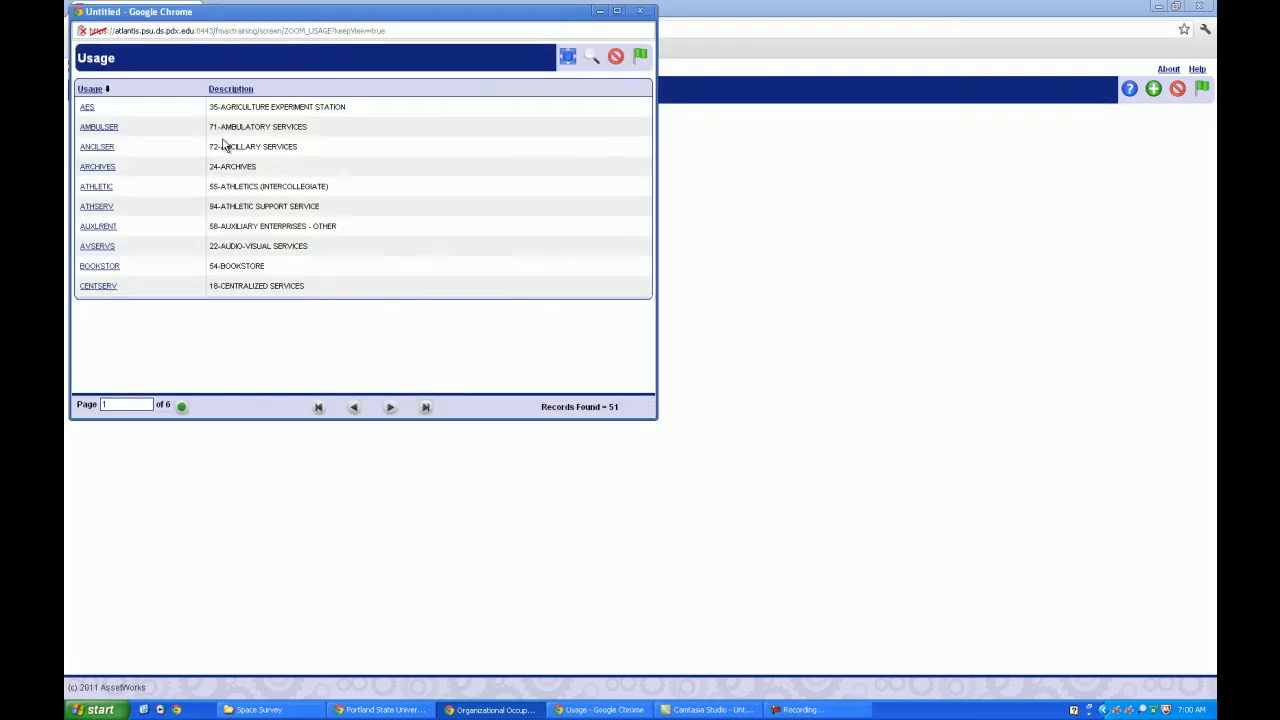
left_click(390, 407)
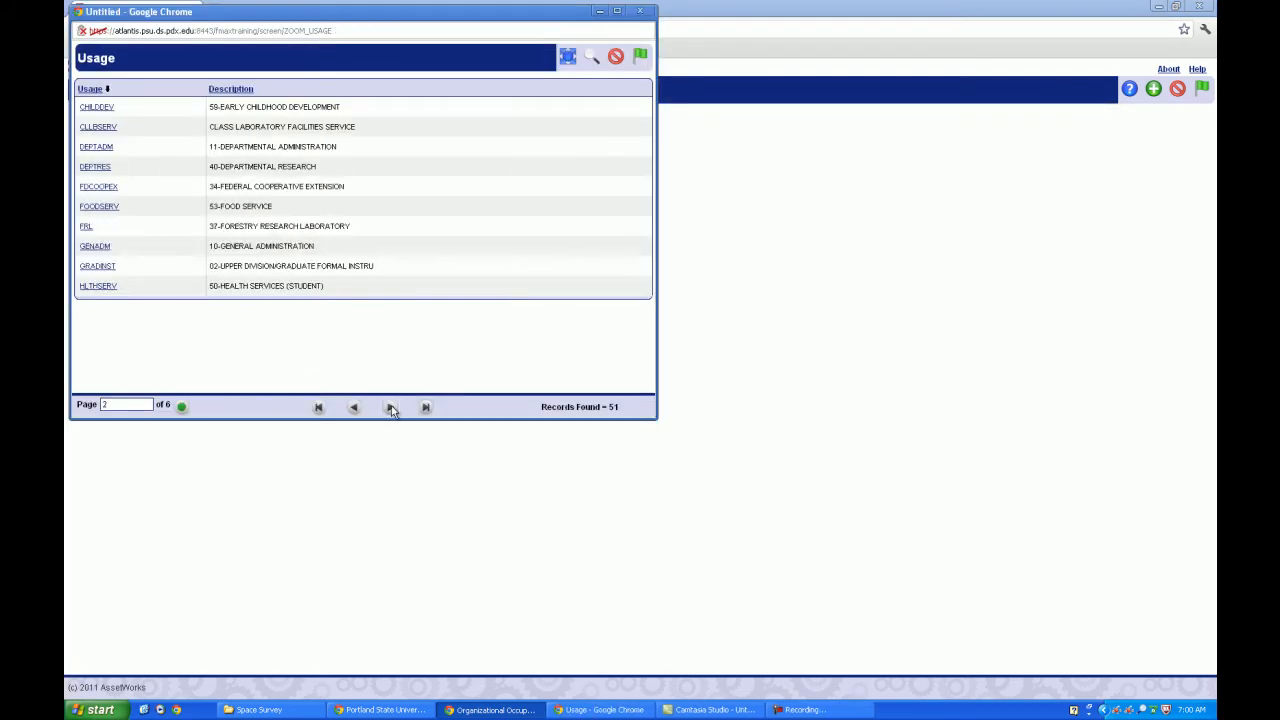
left_click(390, 407)
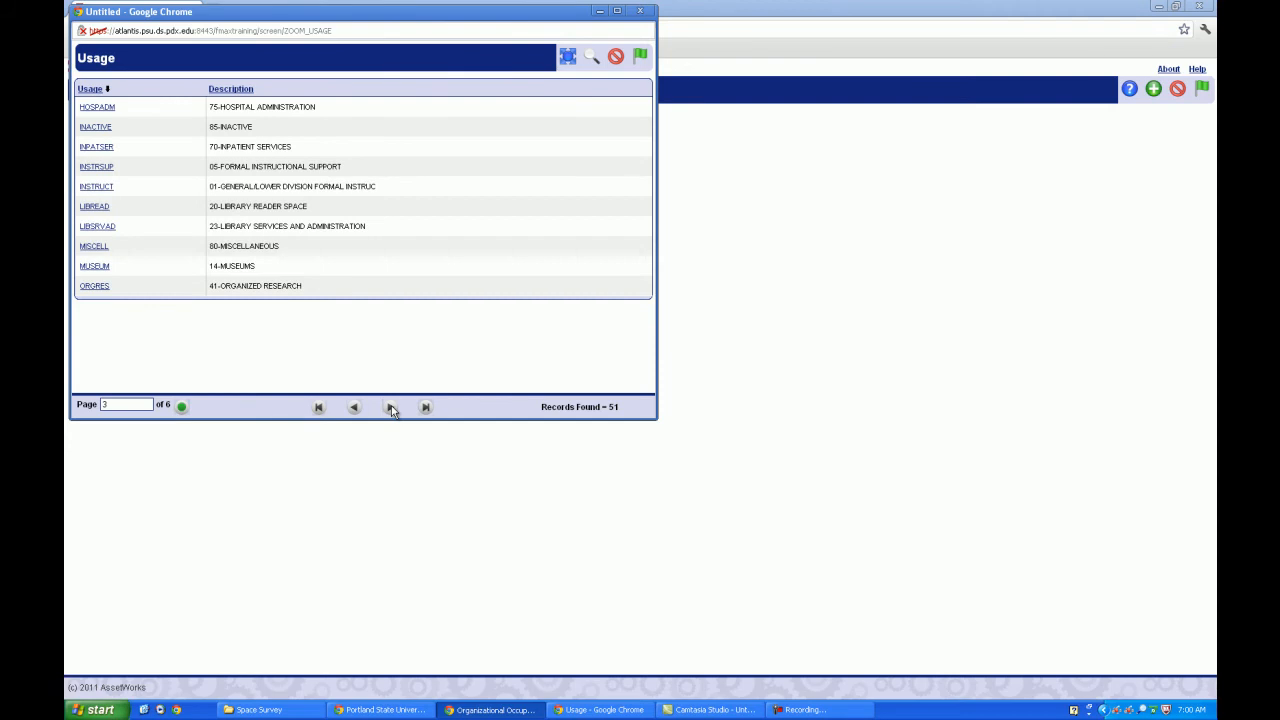
left_click(105, 168)
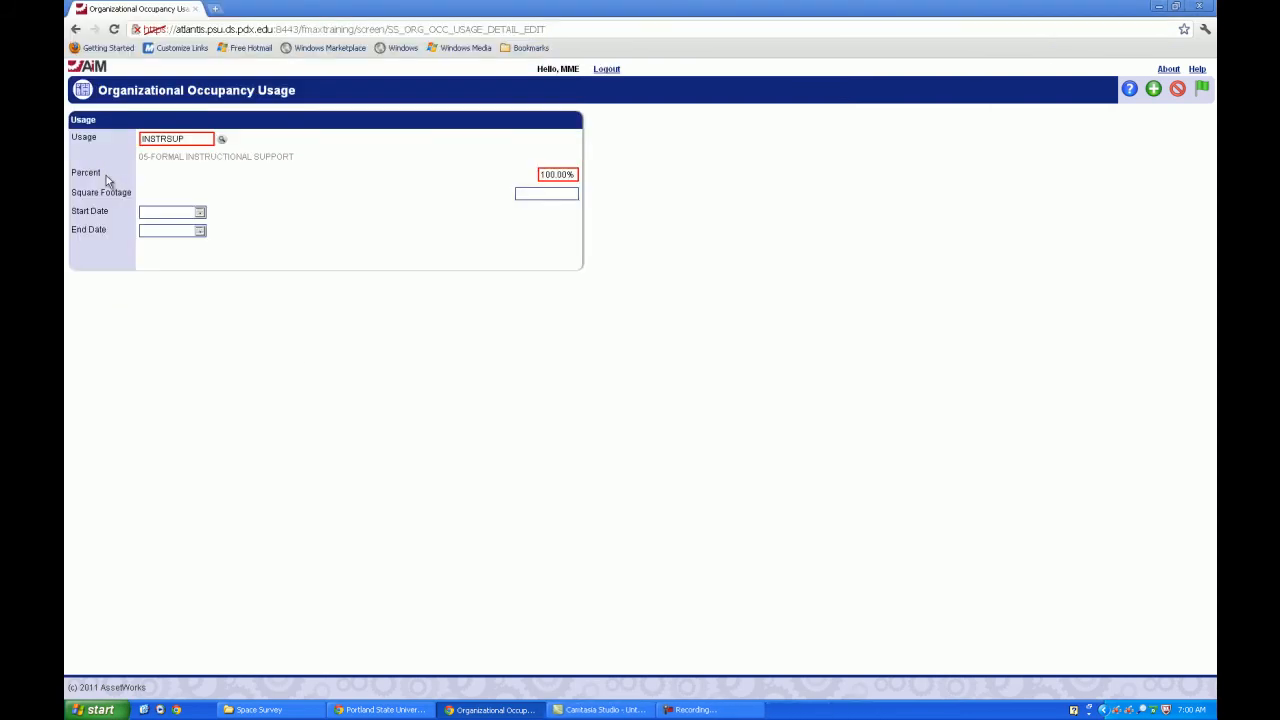
Replace the usage code with the partial entry "in" and select INSTRSUP from the filtered usage lookup.
left_click_drag(210, 139, 111, 146)
type("in")
left_click(222, 140)
left_click(103, 150)
Set the INSTRSUP usage's start date to Dec 02, 2011, and accept the usage and MME occupancy changes.
left_click(200, 212)
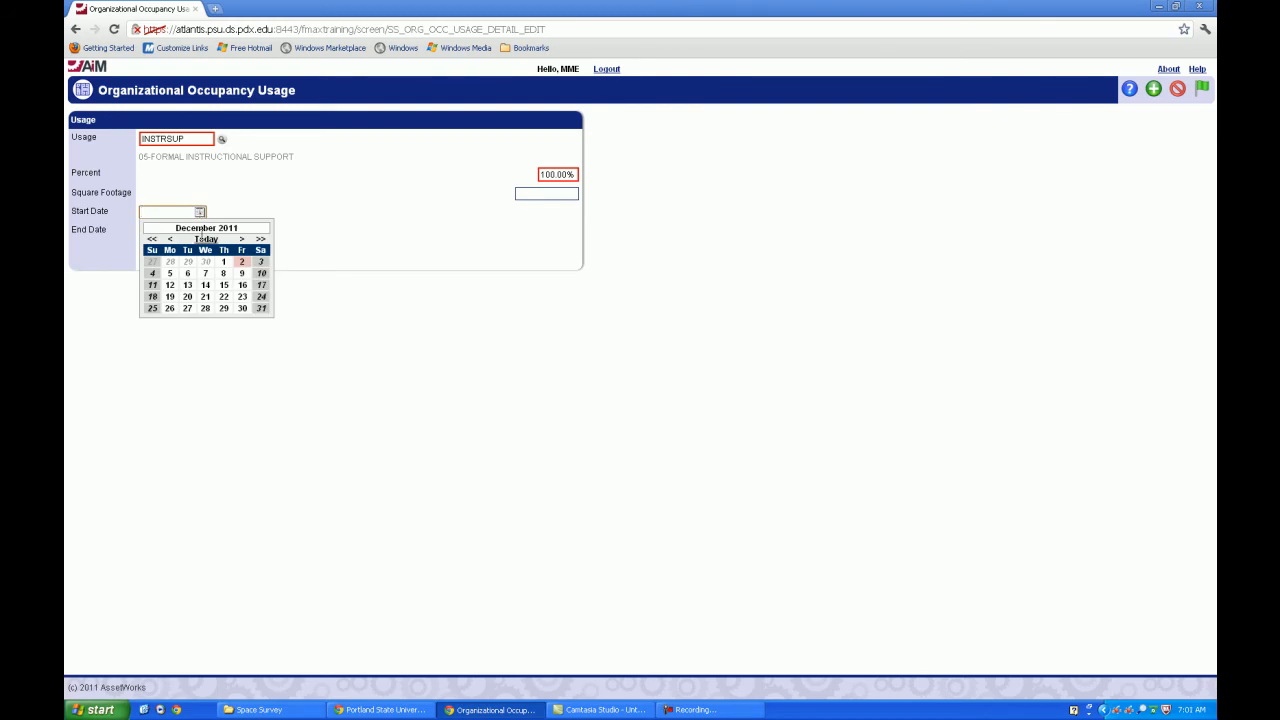
left_click(242, 262)
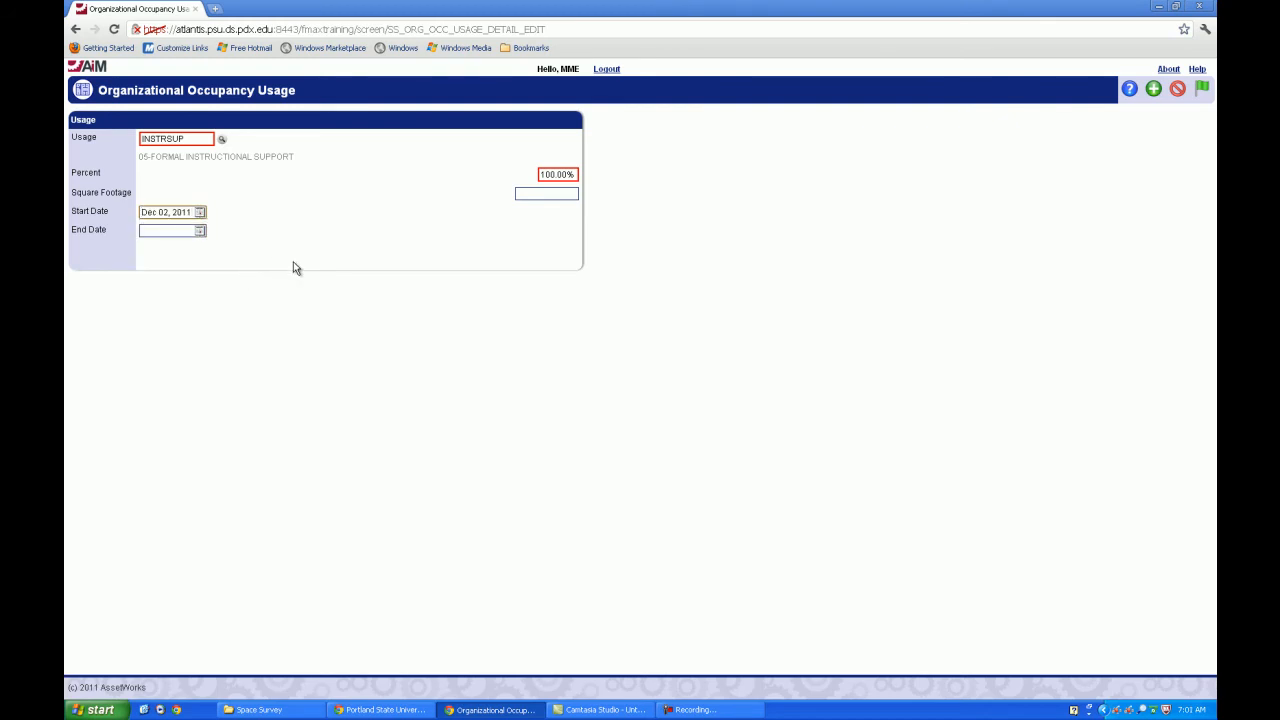
left_click(1205, 89)
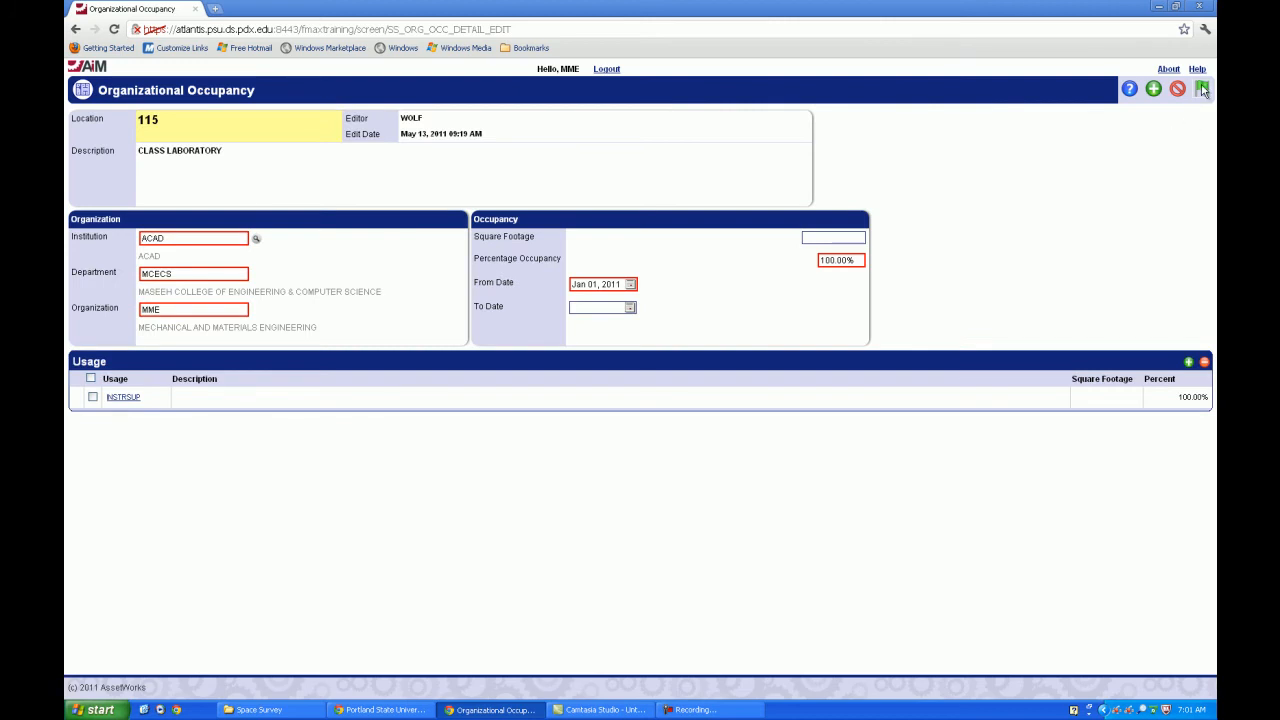
left_click(1202, 89)
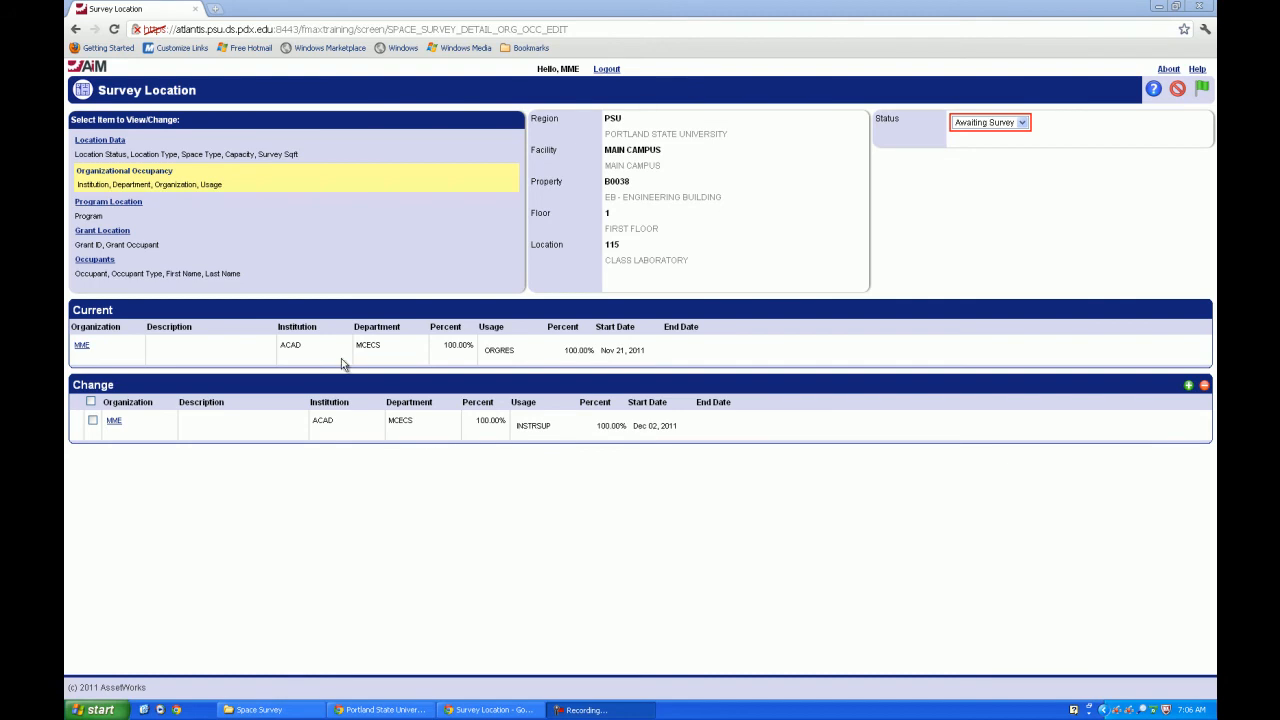
Set the percentage occupancy of the MME change record to 50.00 and accept the record.
left_click(115, 424)
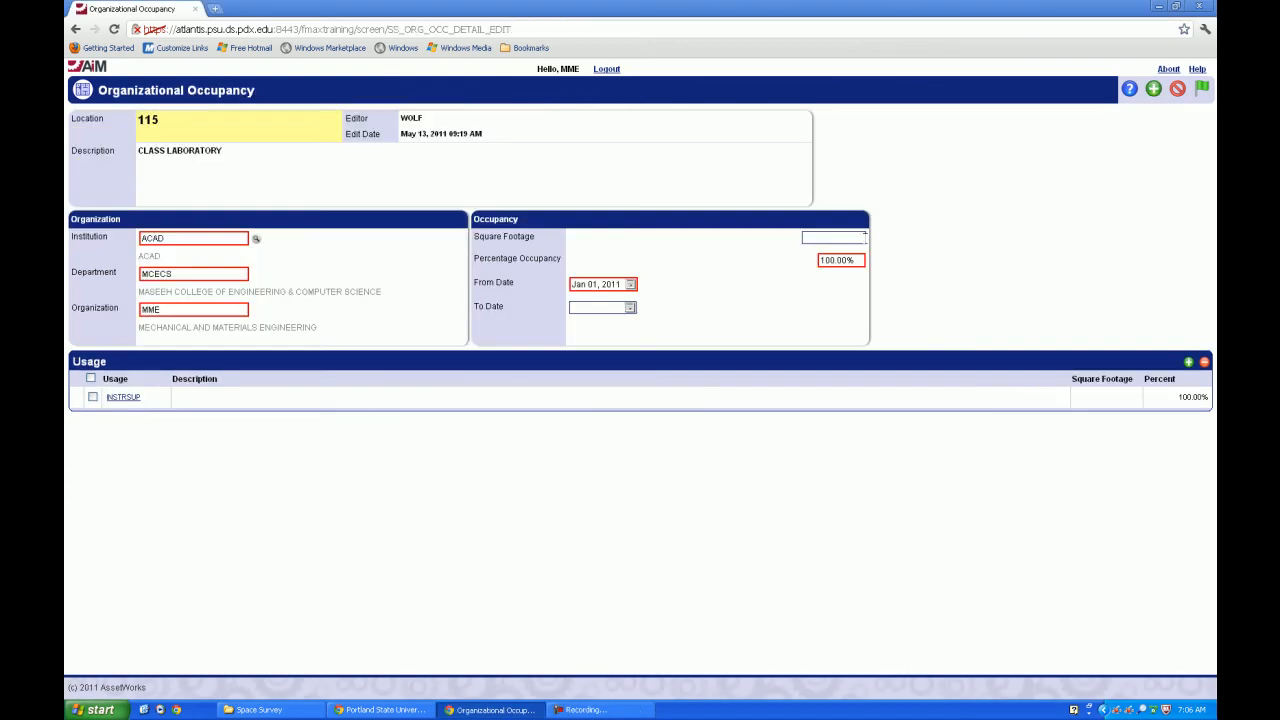
left_click(858, 260)
type("5")
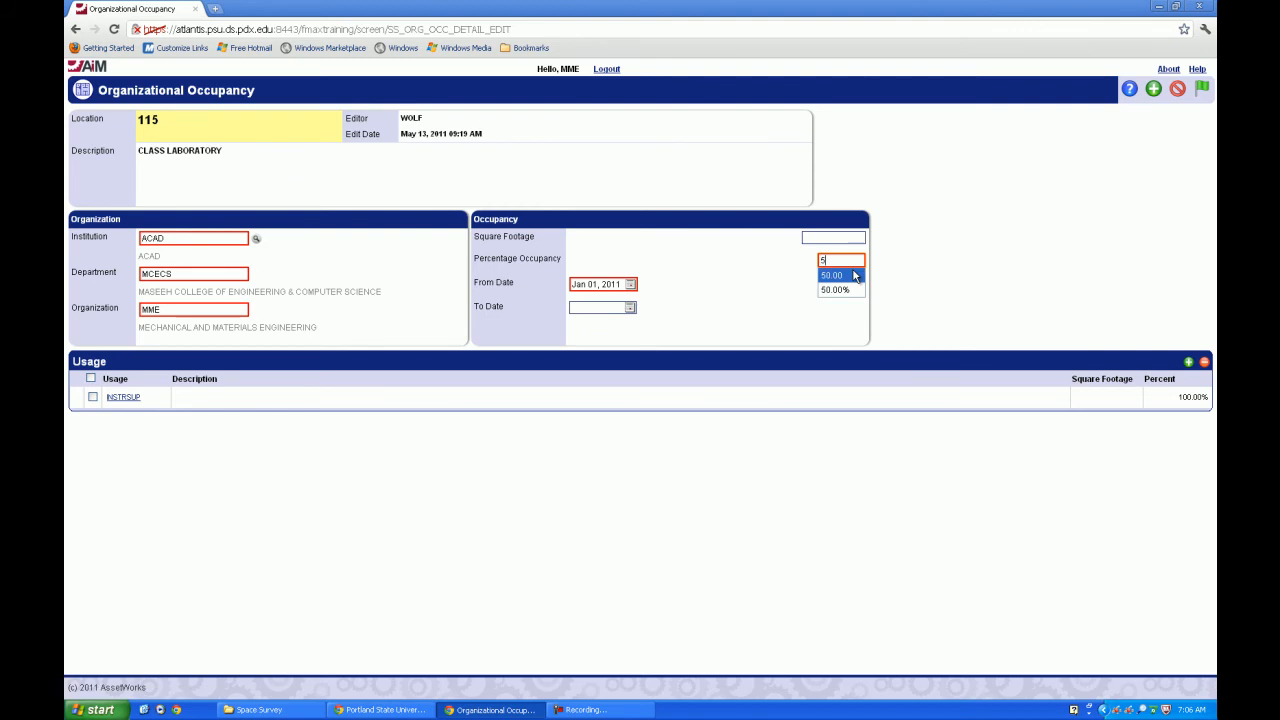
type("0.00")
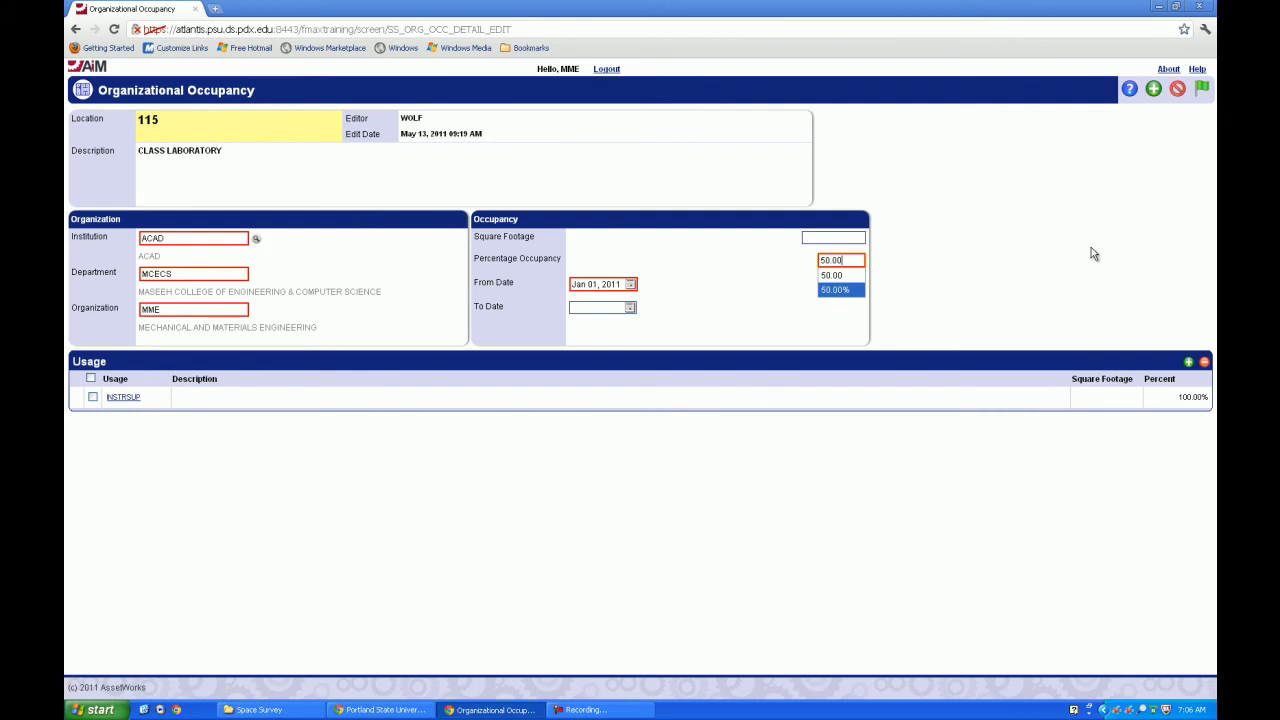
left_click(1204, 94)
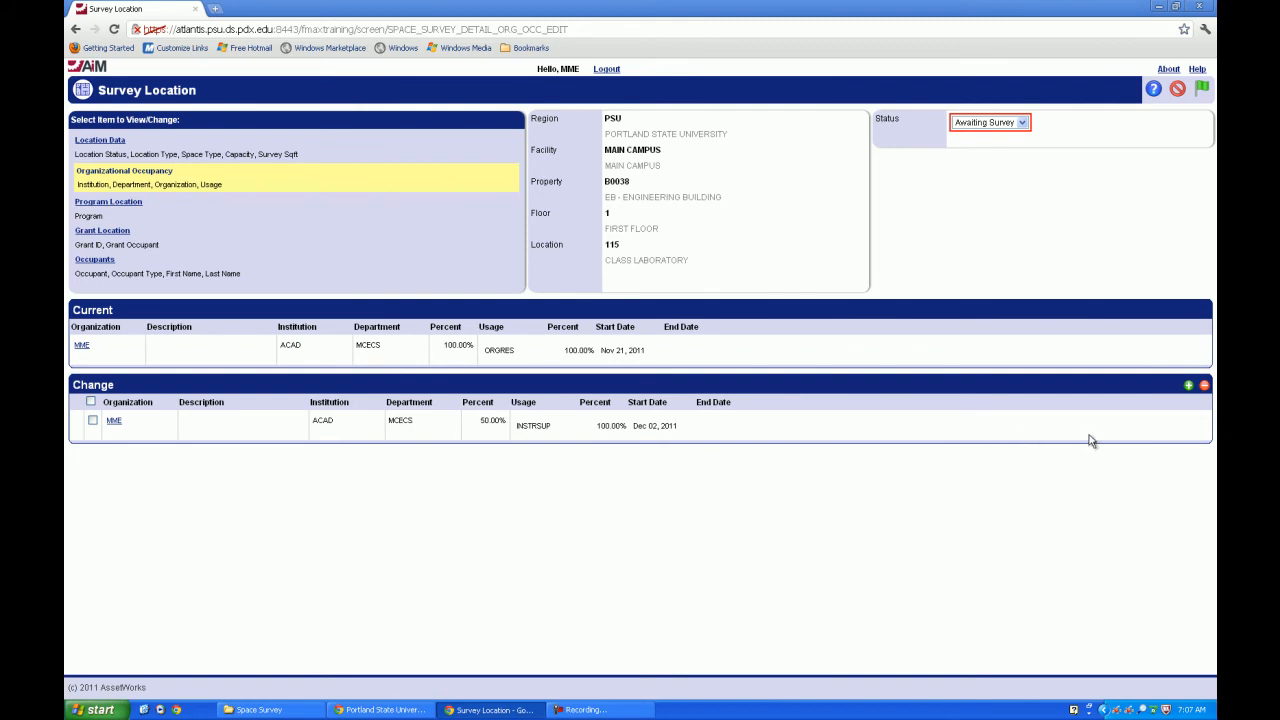
Add an occupancy change record for organization ECE with a percentage occupancy of 50.00.
left_click(1188, 385)
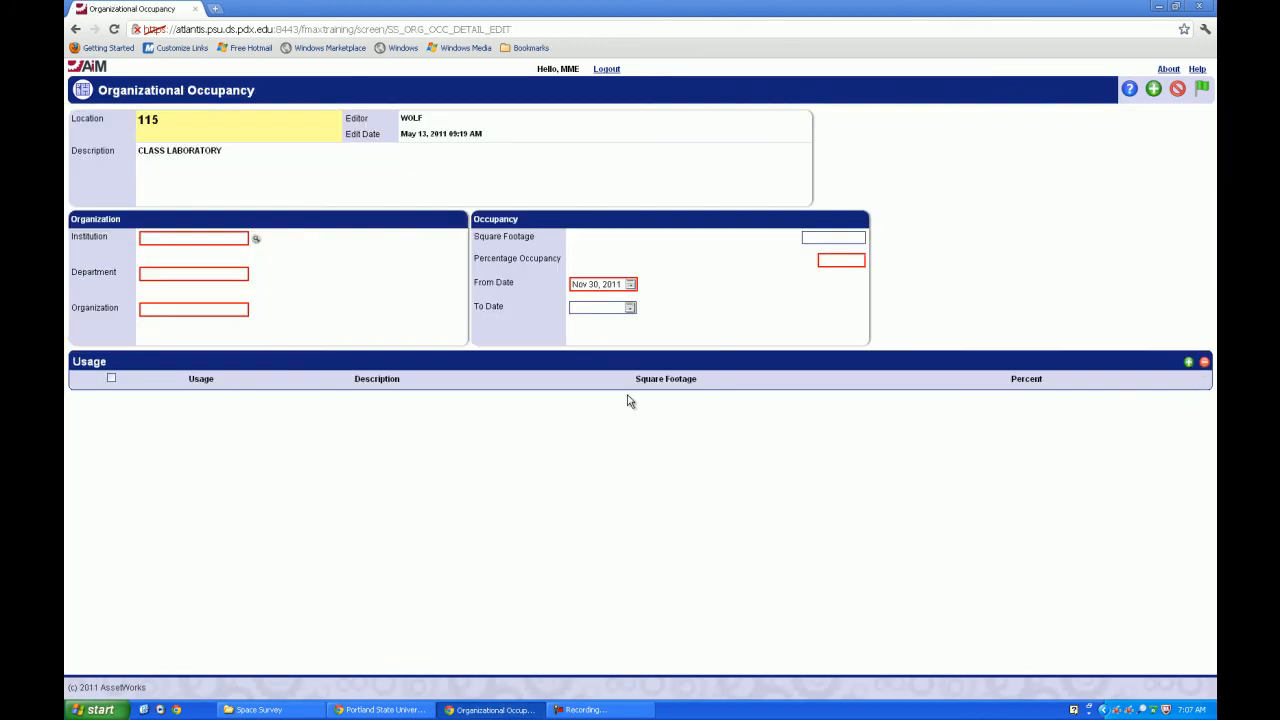
left_click(170, 310)
type("ece")
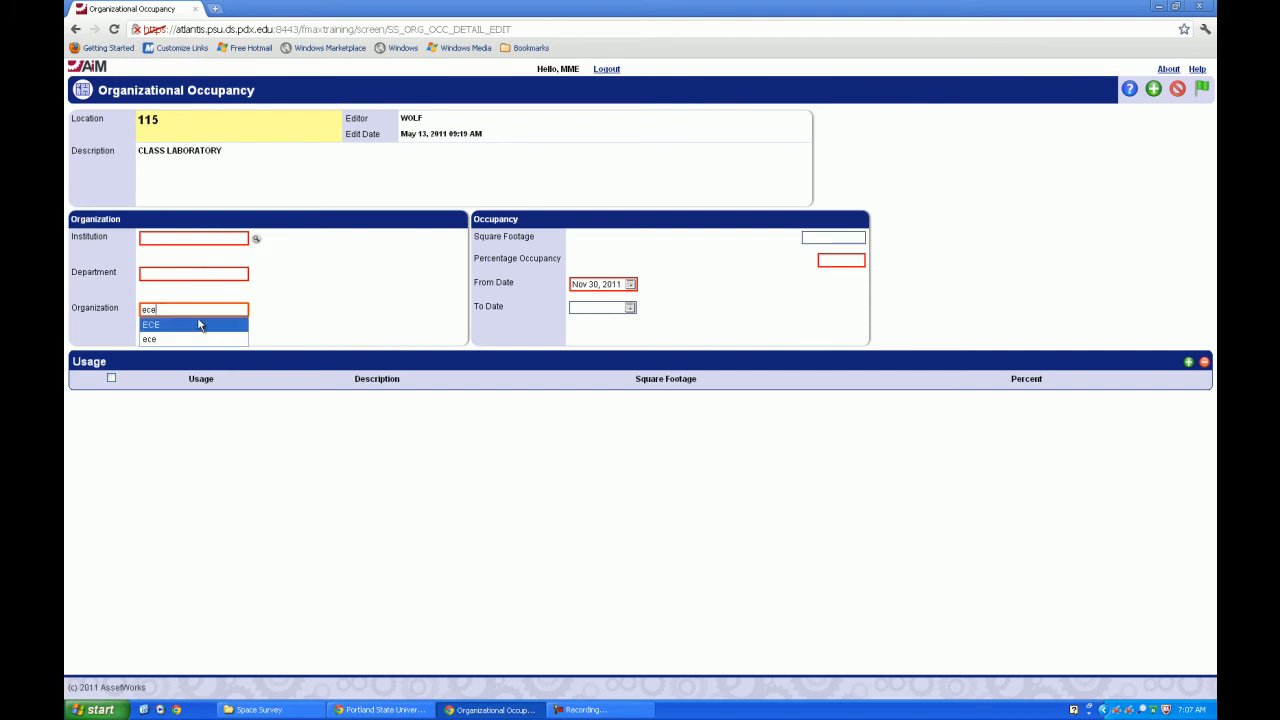
key("Return")
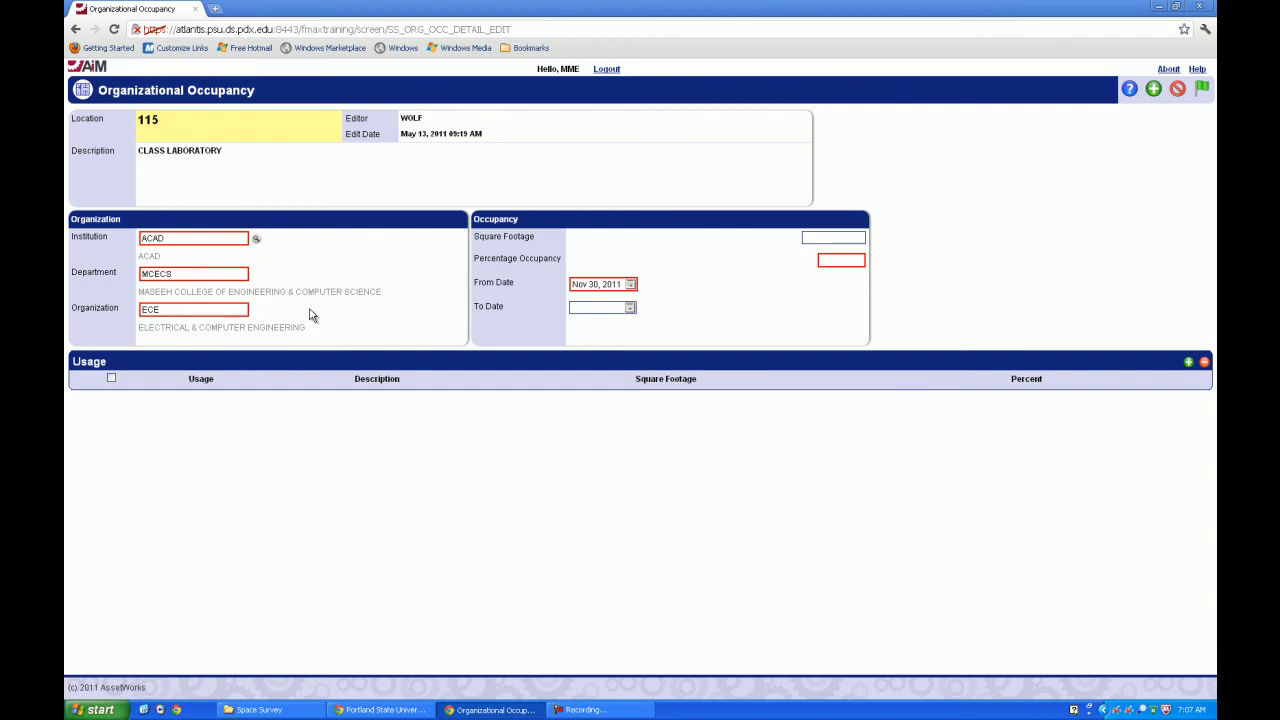
left_click(857, 259)
type("50.00")
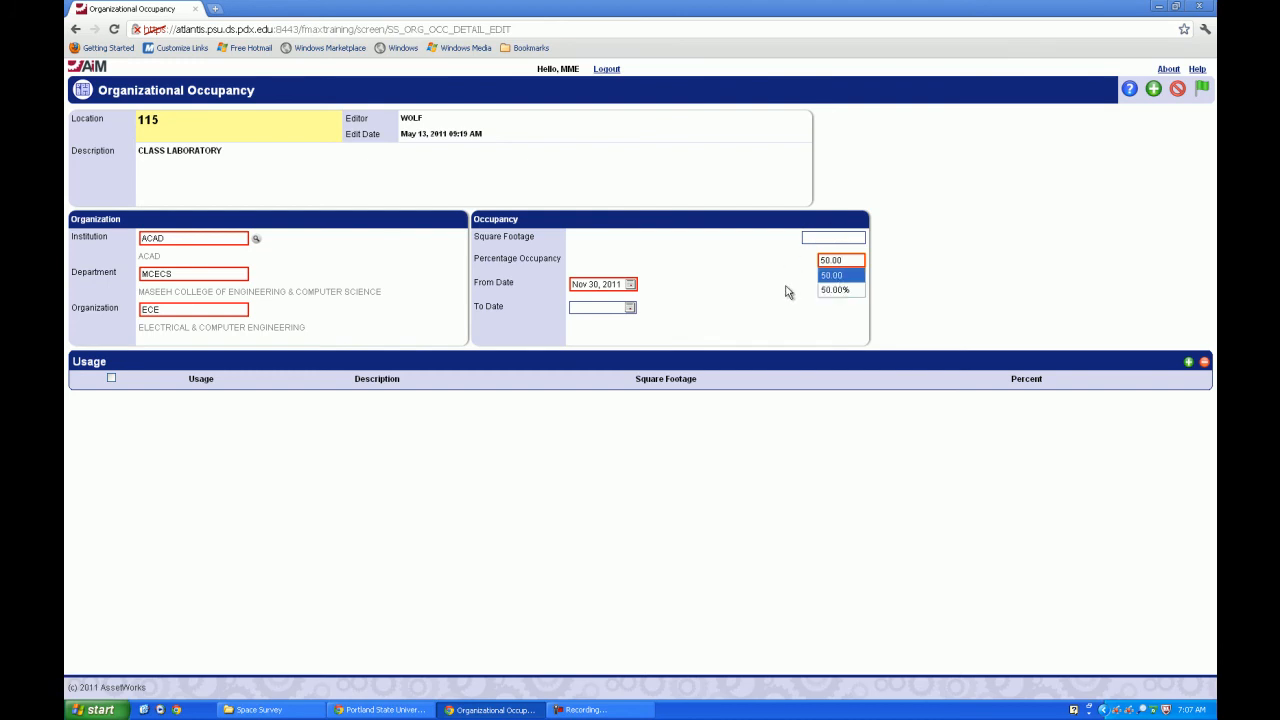
left_click(859, 280)
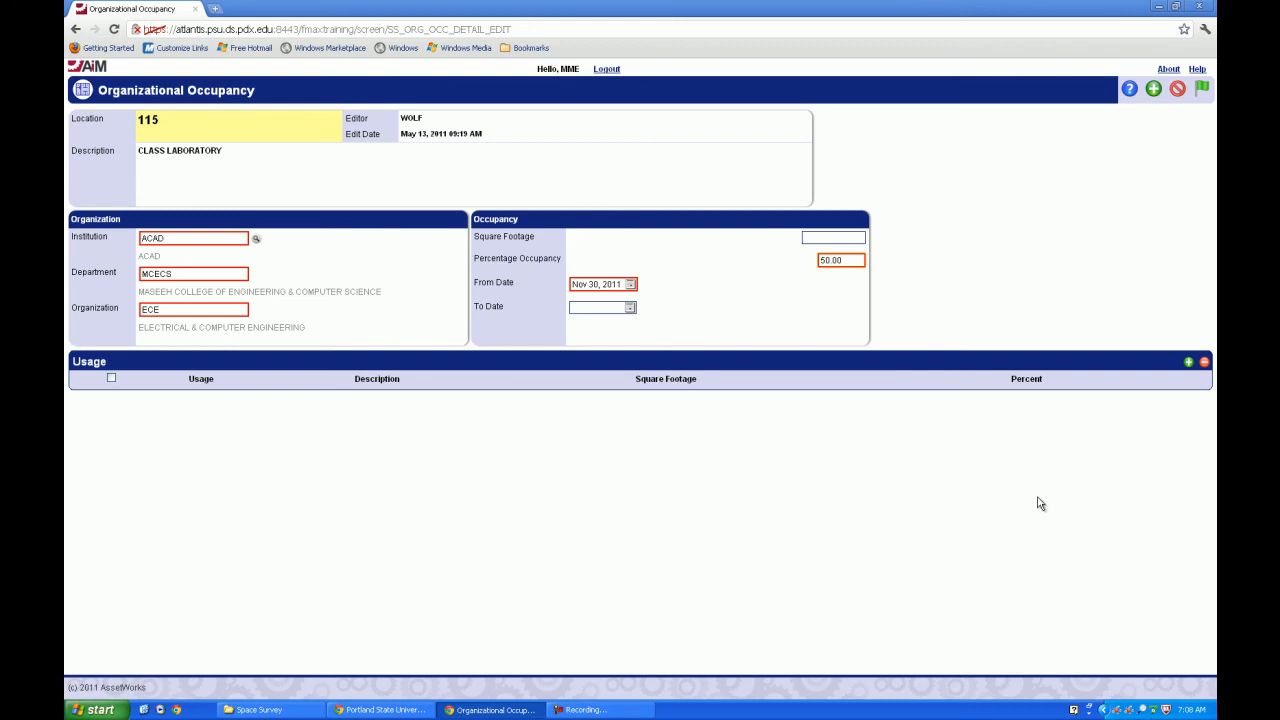
Add an INSTRSUP usage at 100.00 percent starting Dec 02, 2011 to the ECE occupancy, and accept the new record.
left_click(1188, 362)
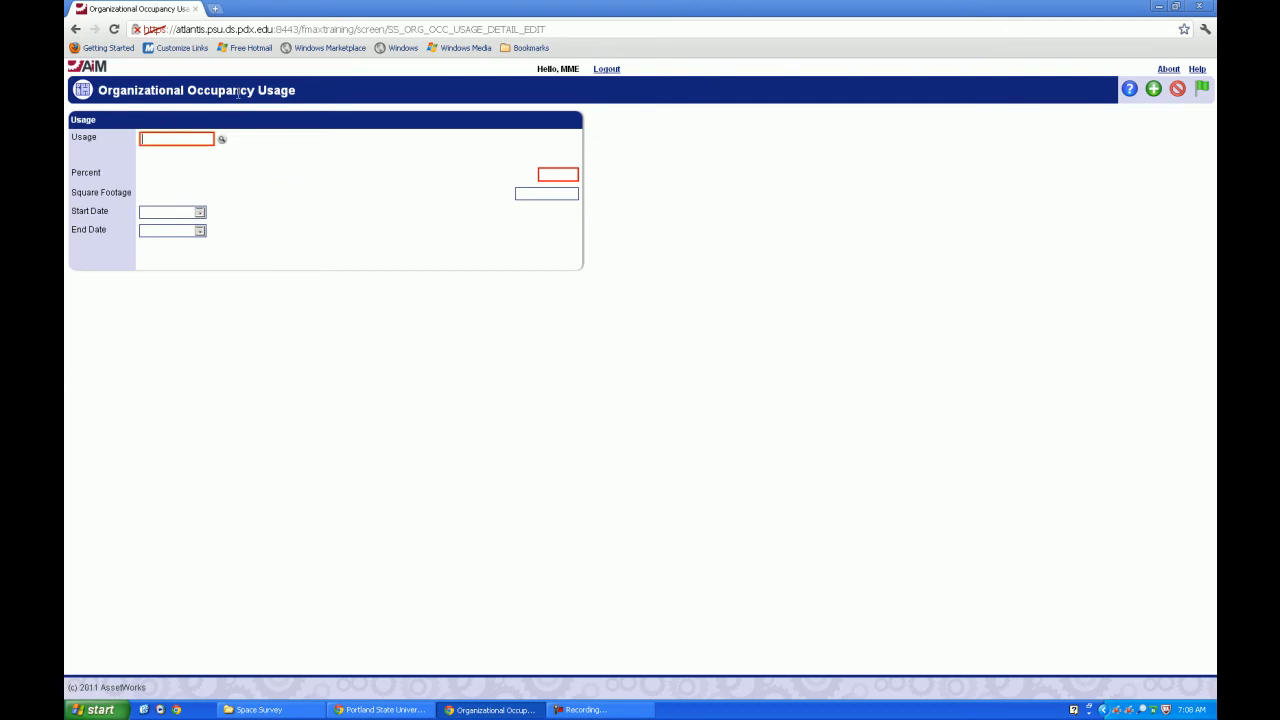
type("in")
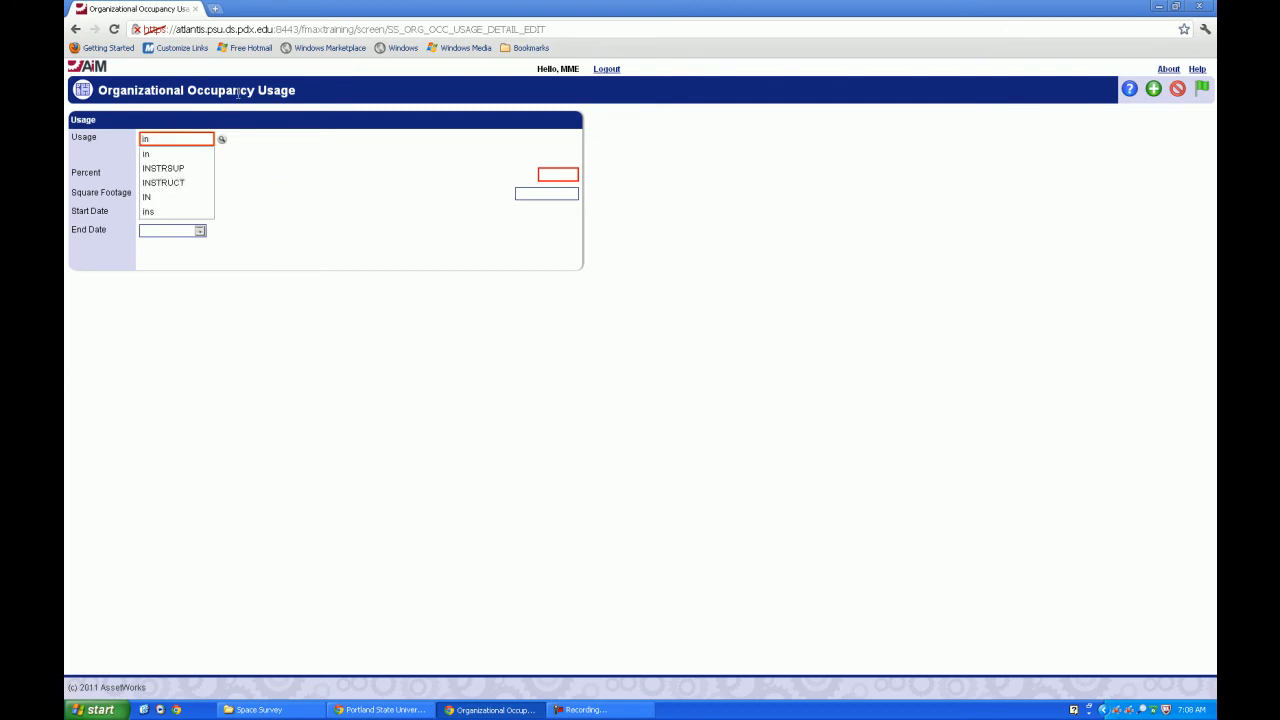
left_click(221, 139)
left_click(105, 148)
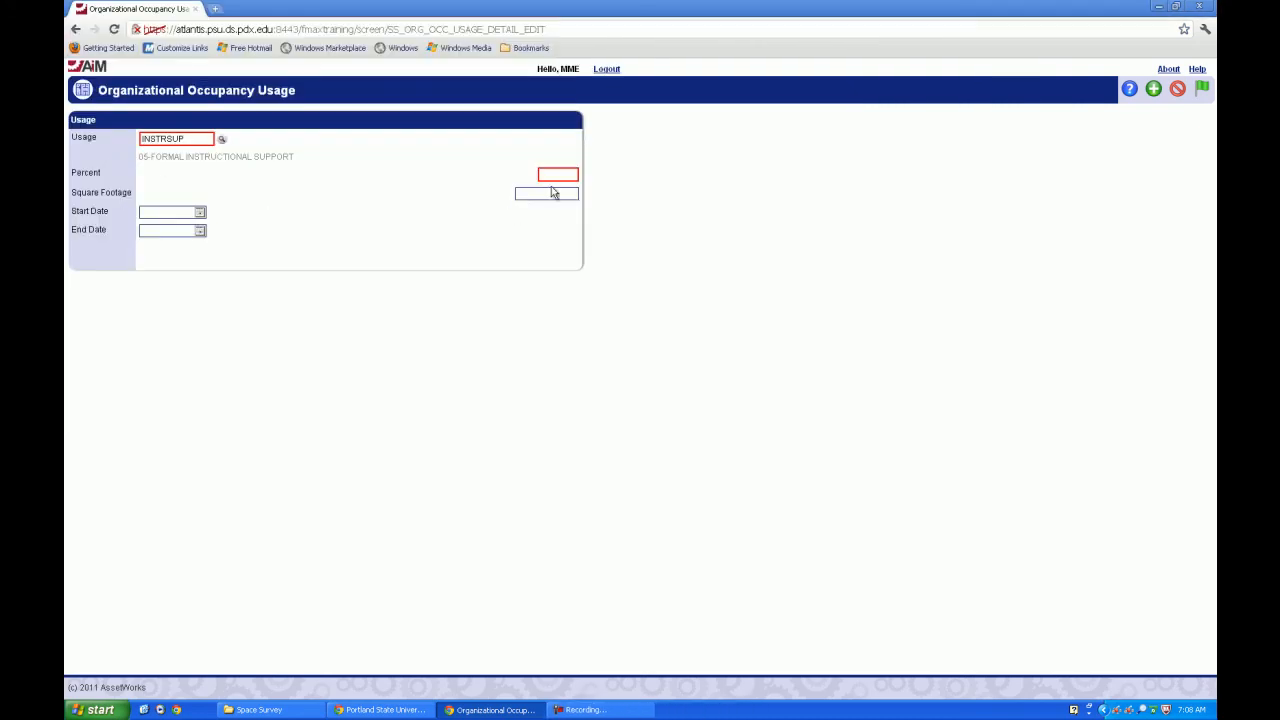
left_click(552, 175)
type("100.00")
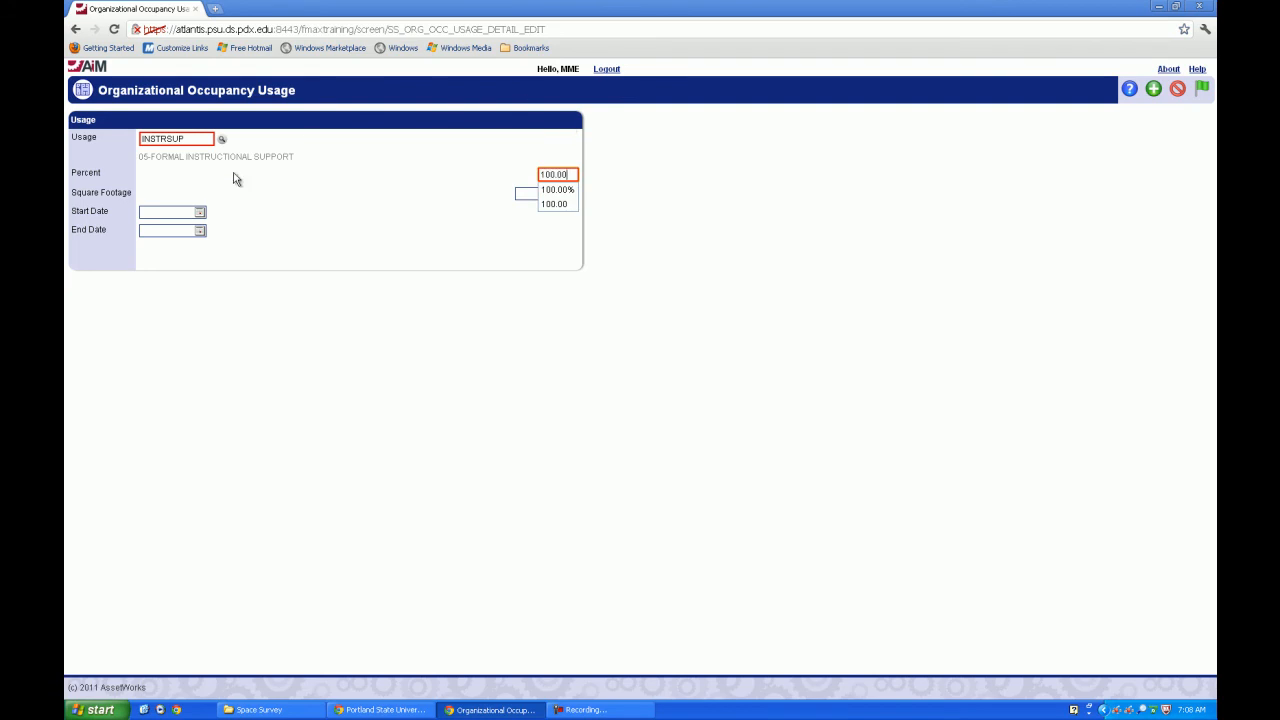
left_click(164, 213)
left_click(241, 263)
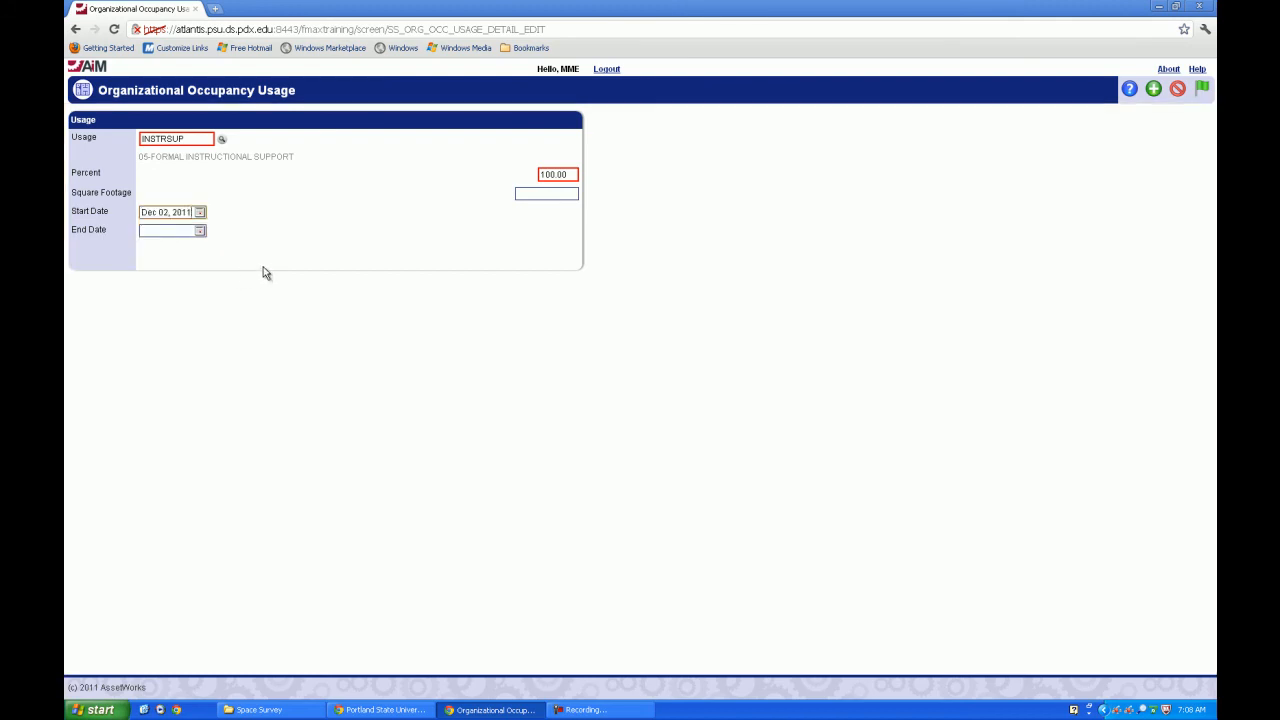
left_click(1201, 90)
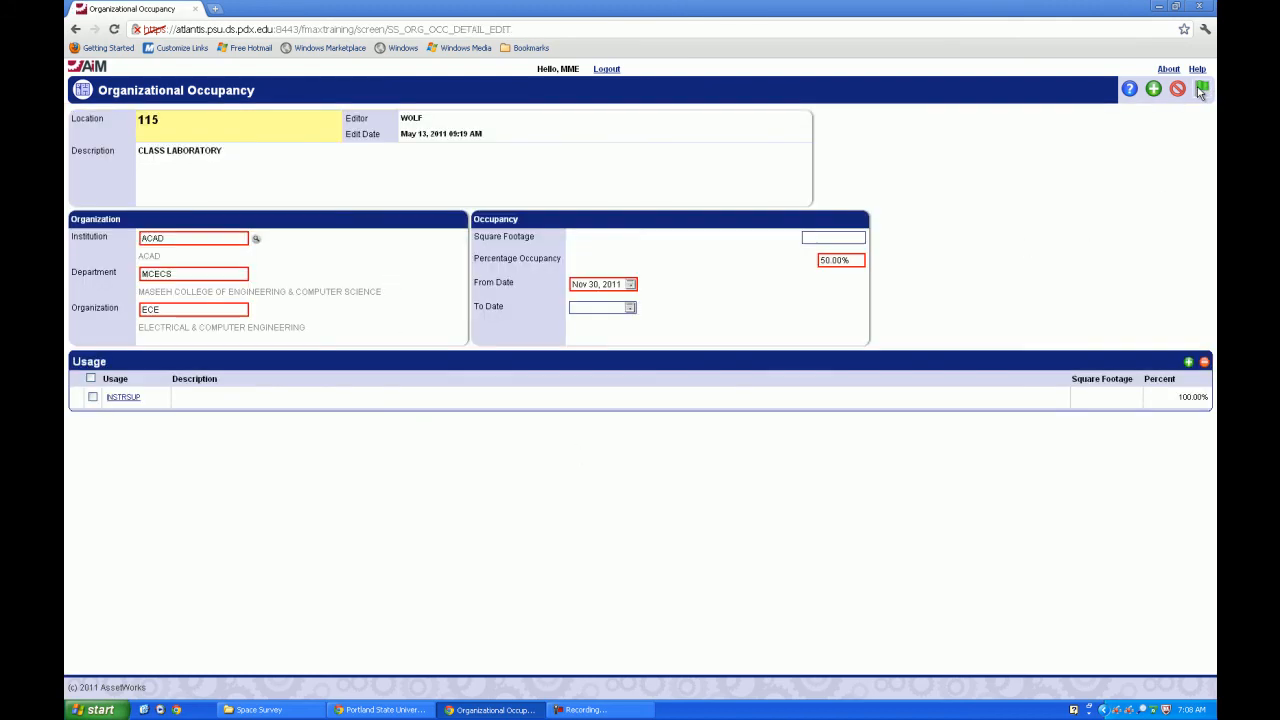
left_click(1201, 90)
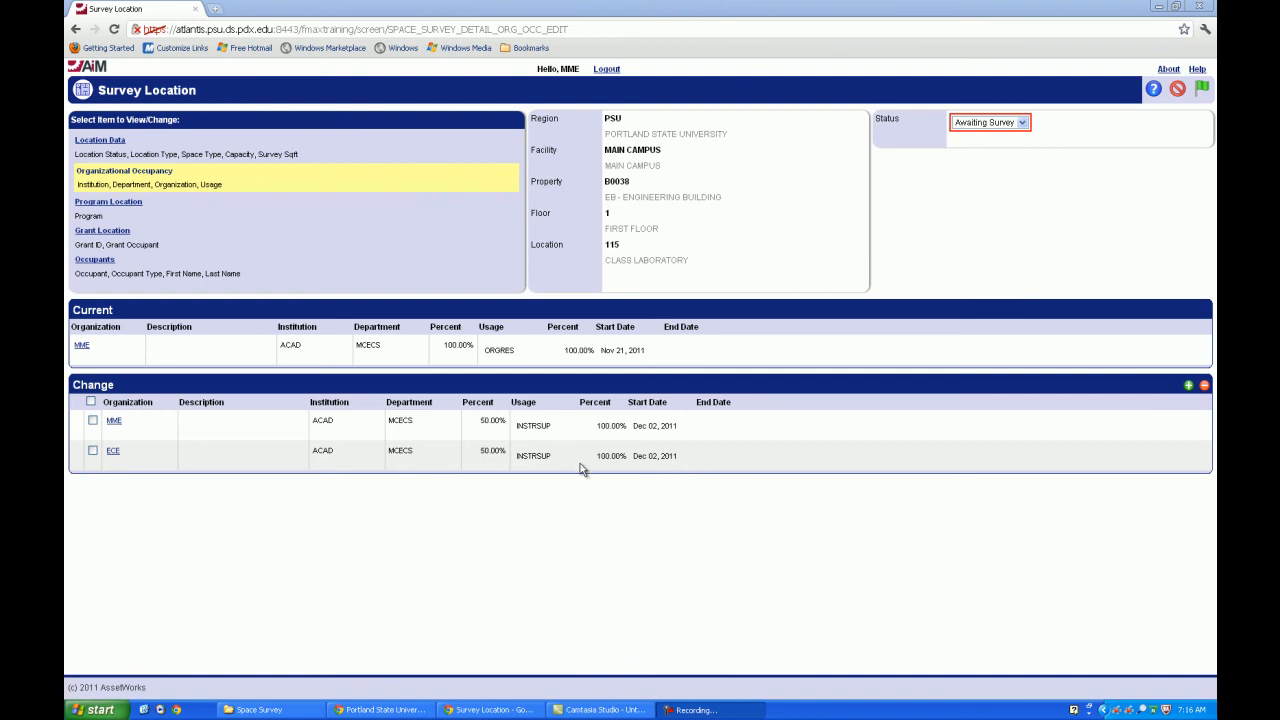
Set the percent of the MME change record's INSTRSUP usage to 25.00 and accept the usage.
left_click(114, 421)
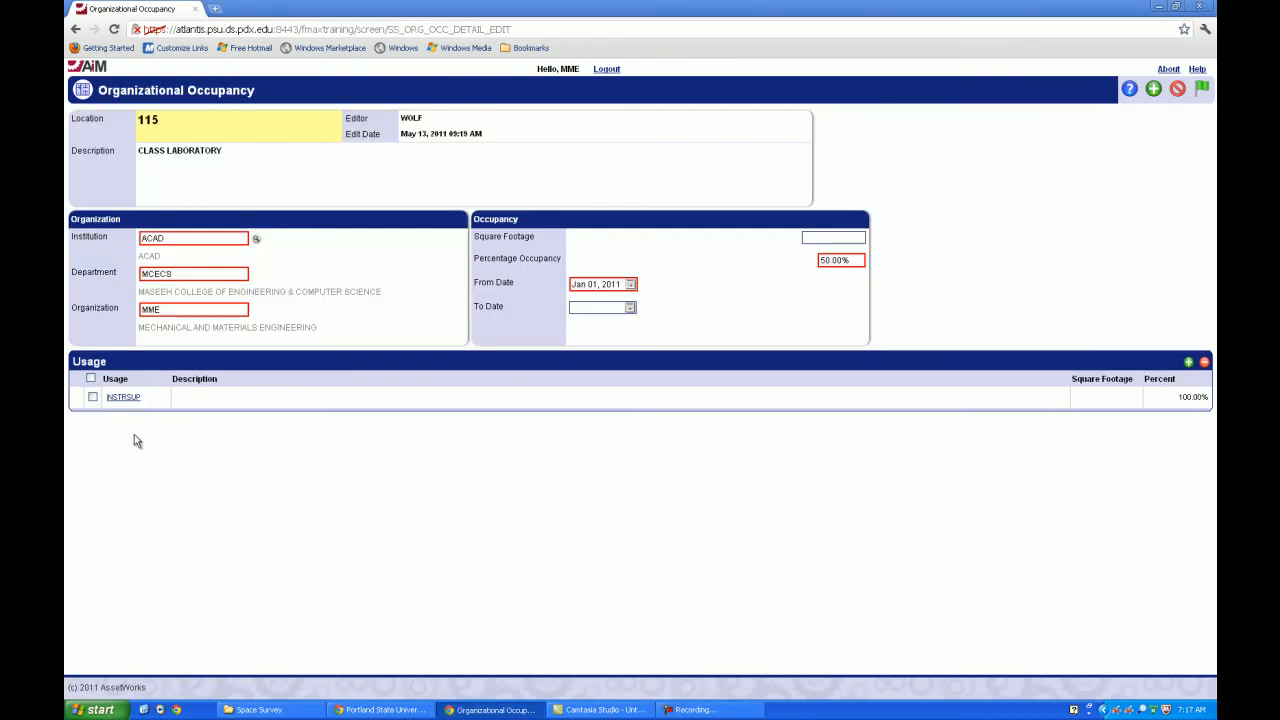
left_click(123, 397)
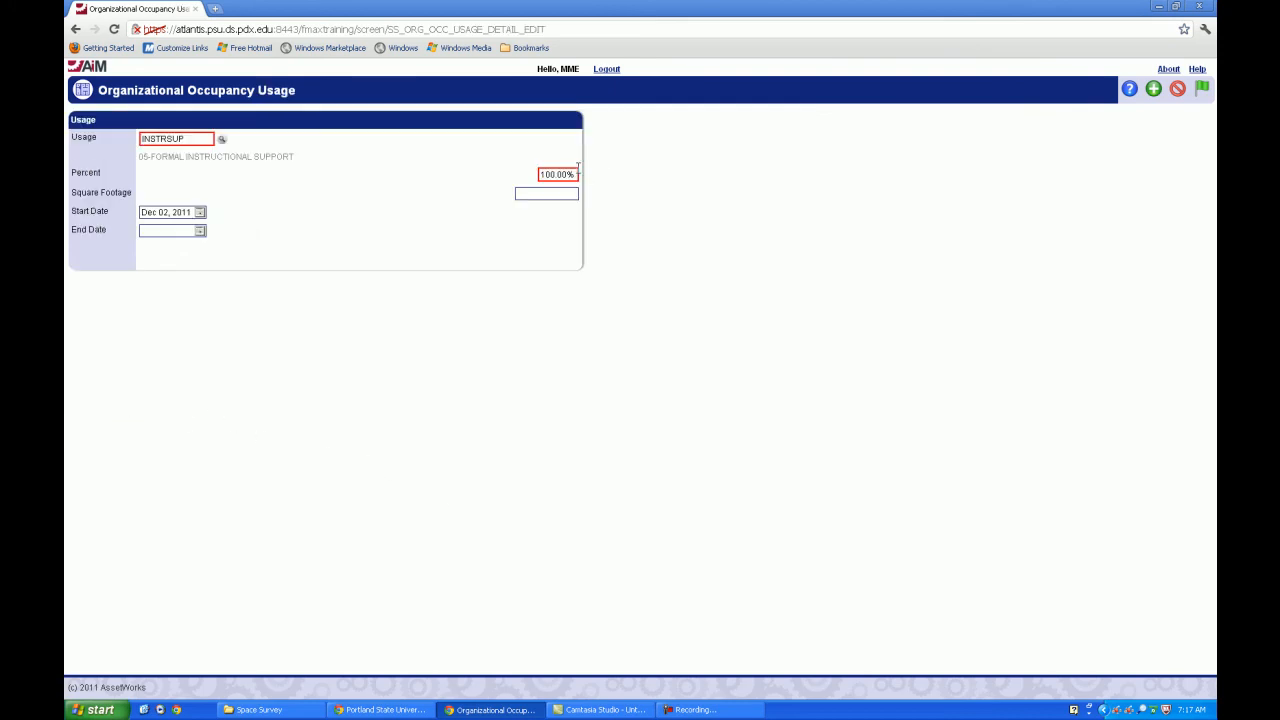
left_click_drag(576, 174, 489, 172)
key("BackSpace")
type("25.00")
left_click(1203, 90)
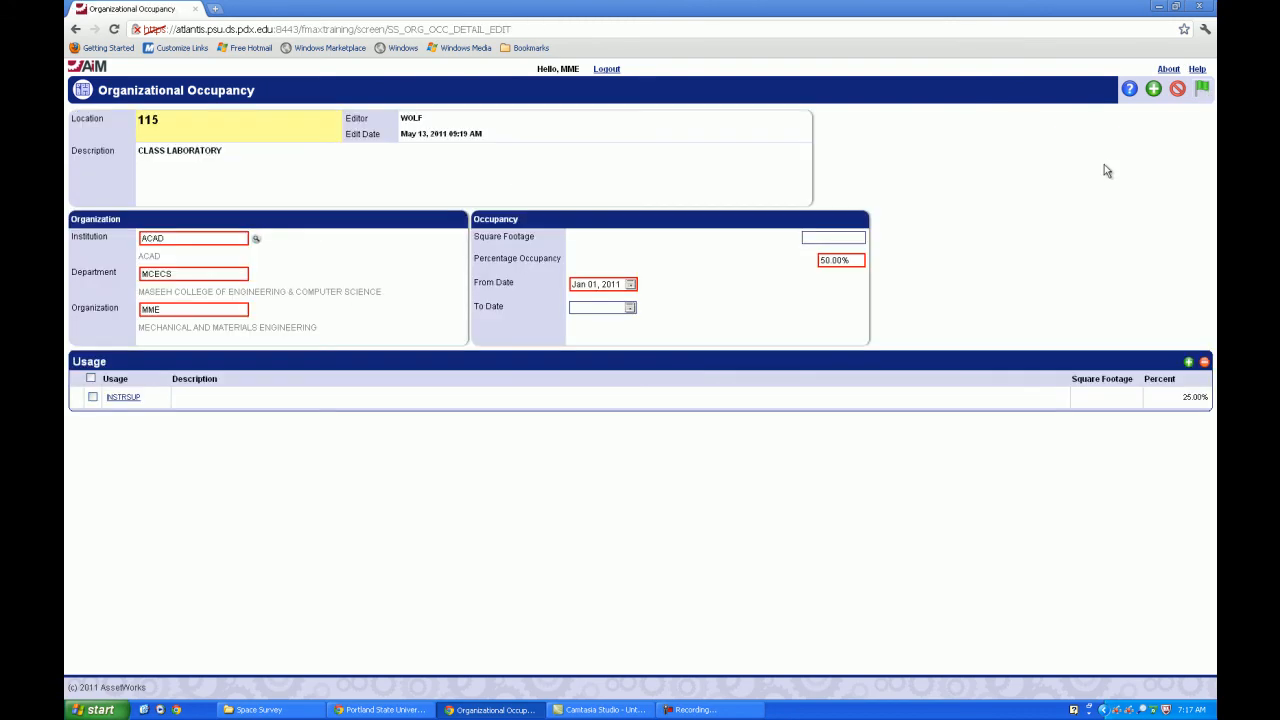
Add an ORGRES usage at 75.00 percent starting 12/1/11 to the MME occupancy, and accept the occupancy change.
left_click(1188, 363)
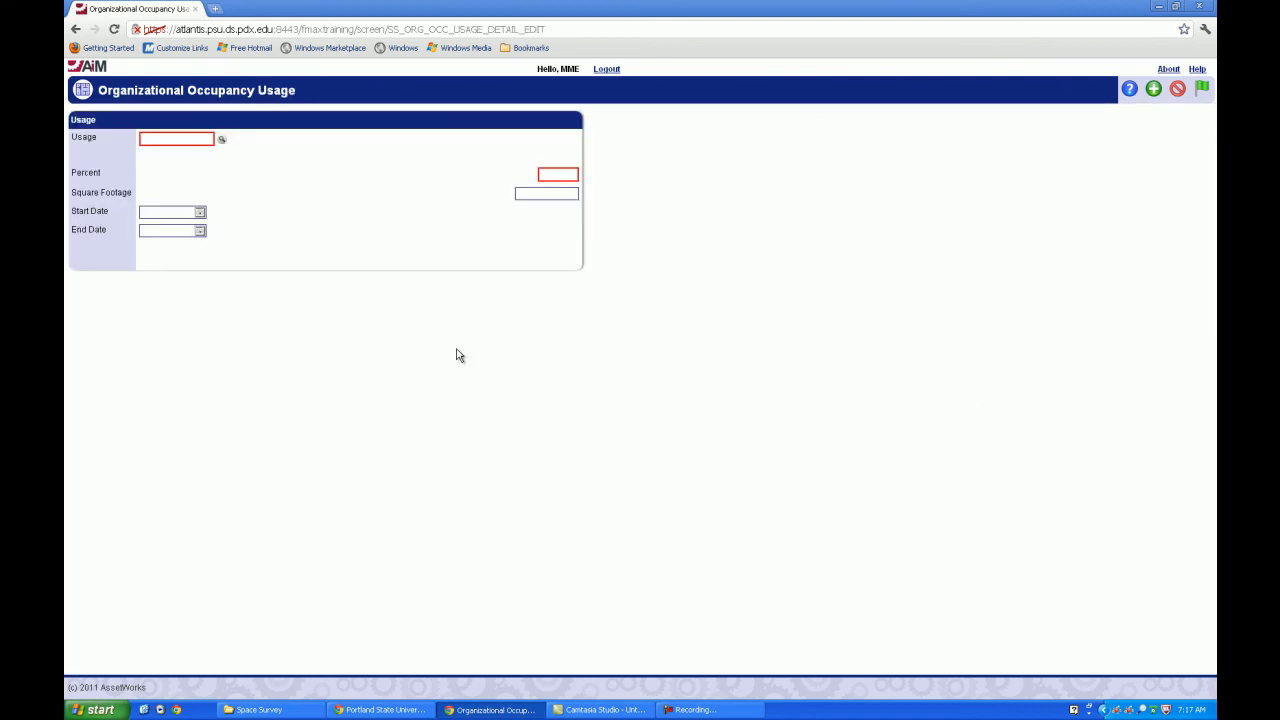
left_click(175, 139)
type("or")
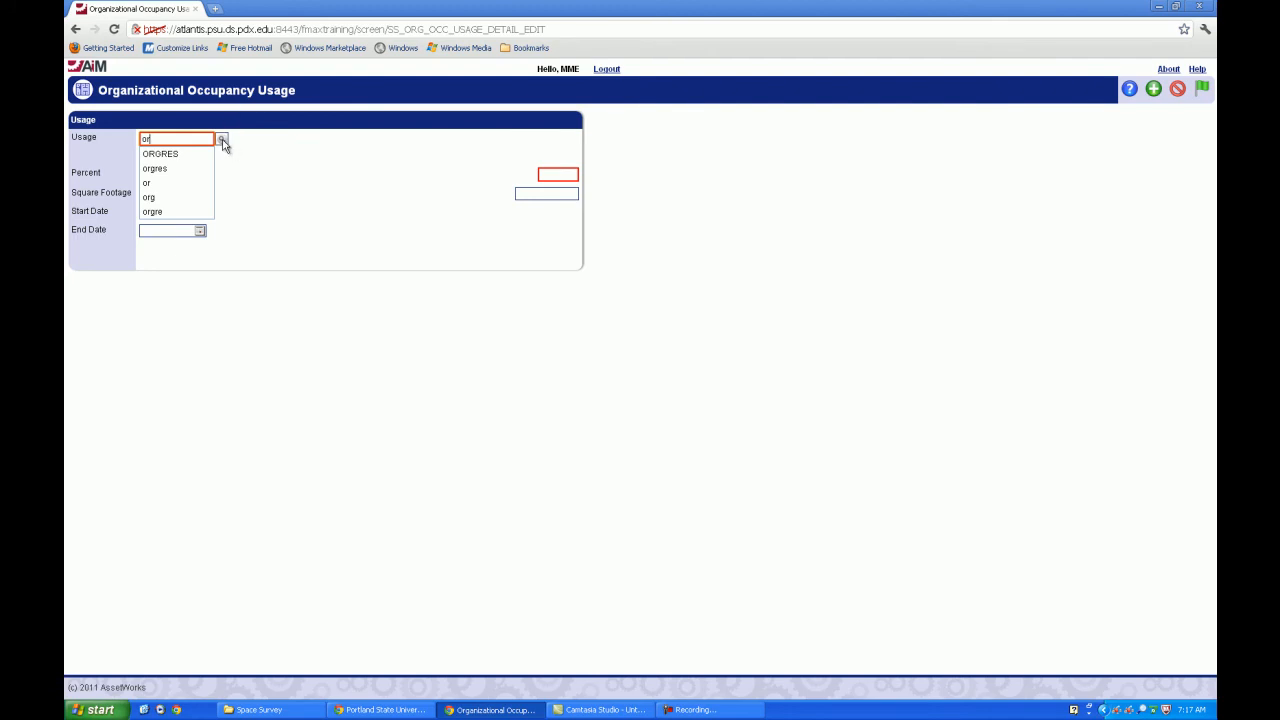
key("Down")
key("Return")
left_click(545, 174)
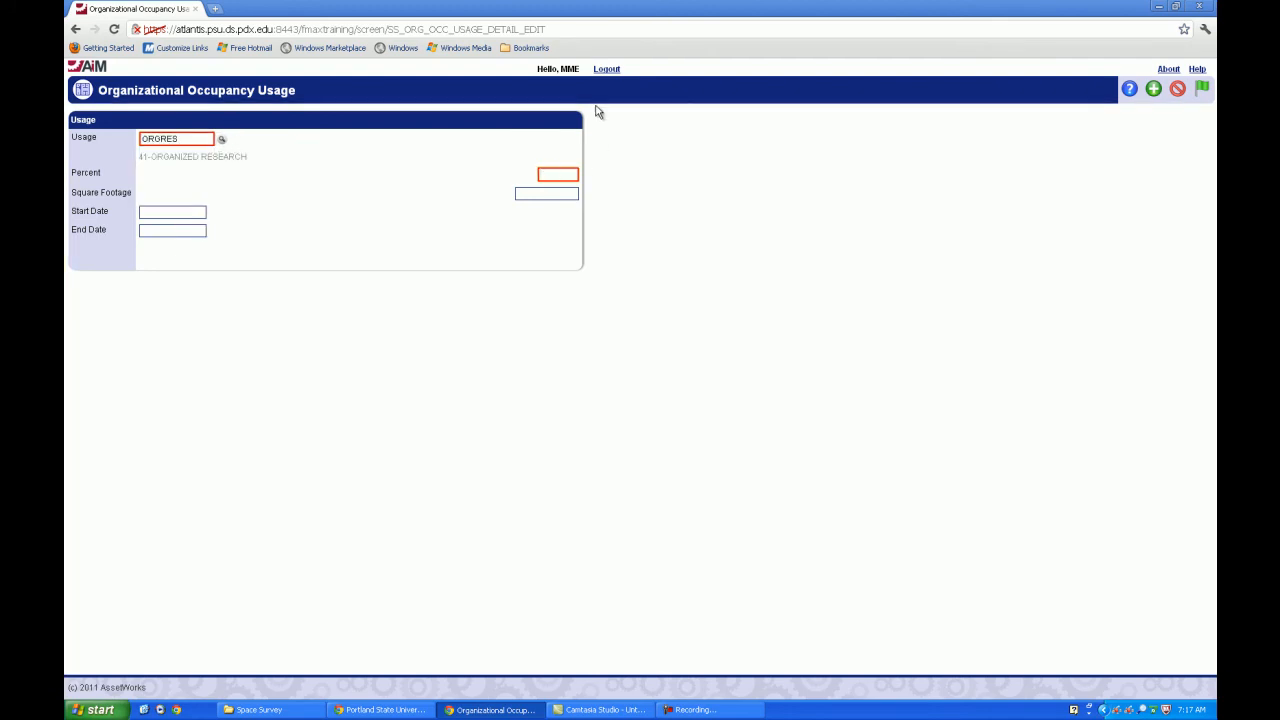
type("75.00")
left_click(172, 213)
type("12/1/11")
left_click(1202, 90)
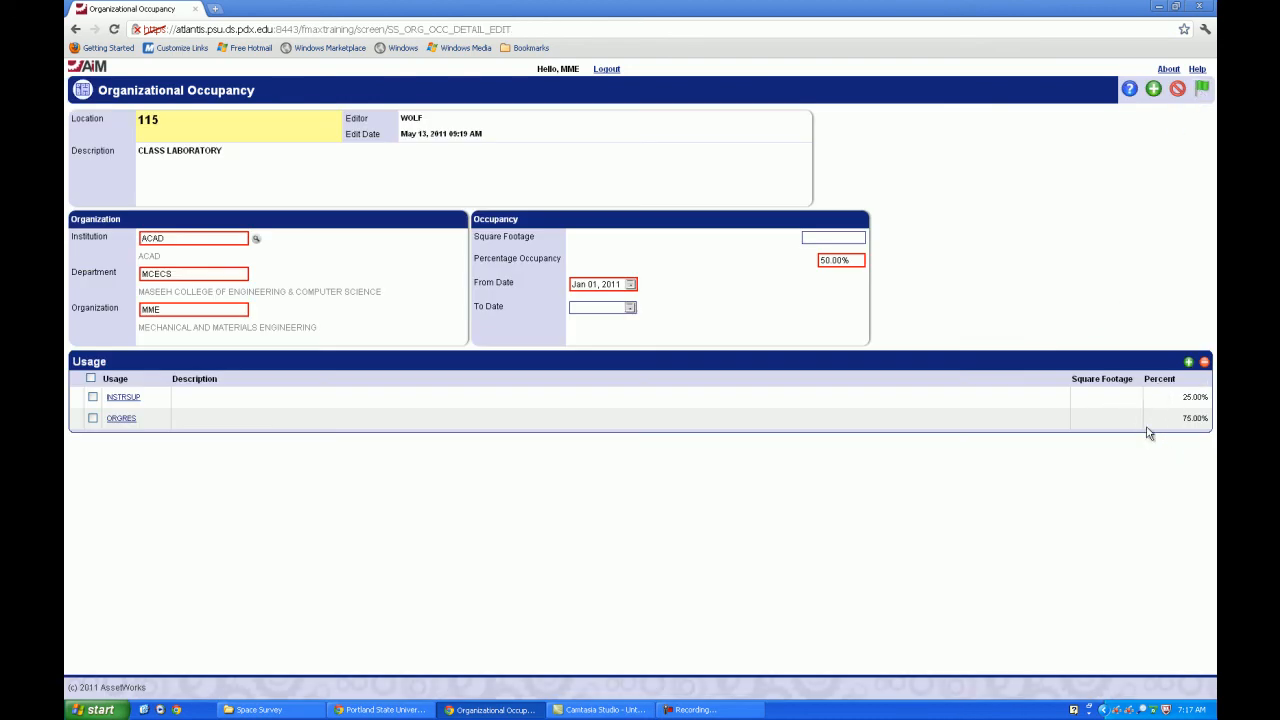
left_click(134, 402)
left_click(1203, 89)
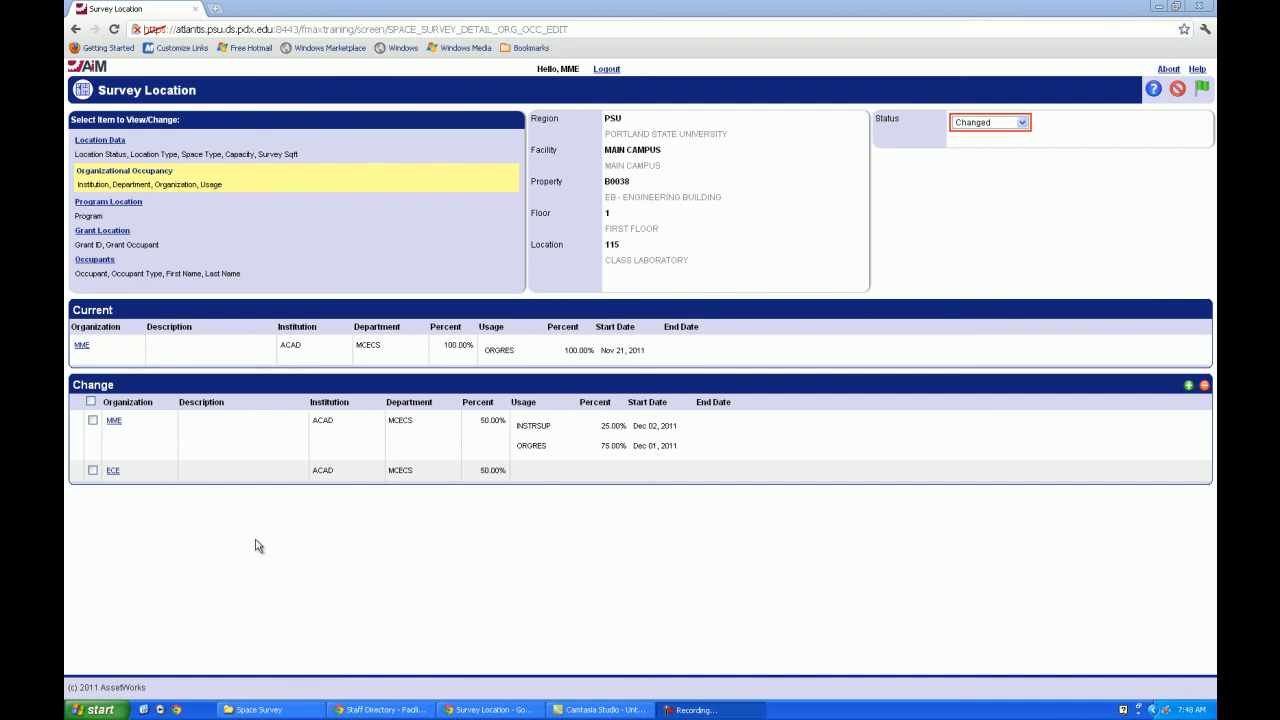
Delete the ECE record from location 115's organizational occupancy changes and confirm the deletion.
left_click(93, 471)
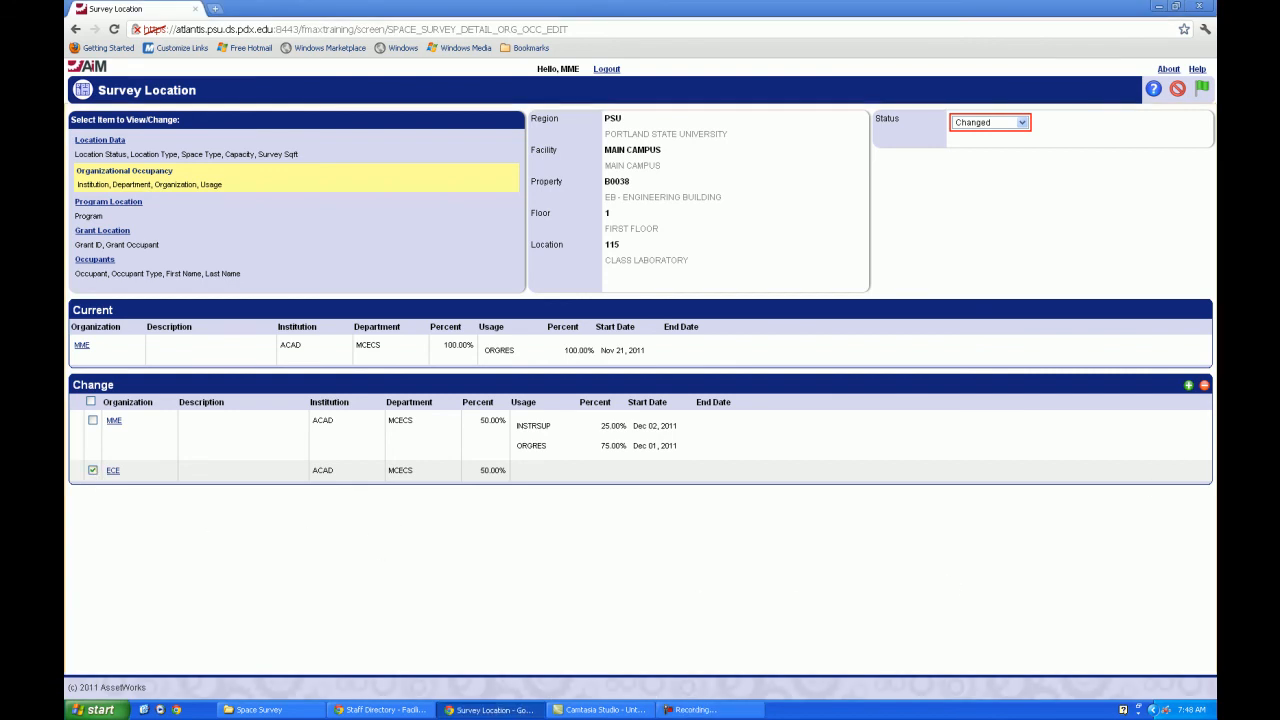
left_click(1205, 386)
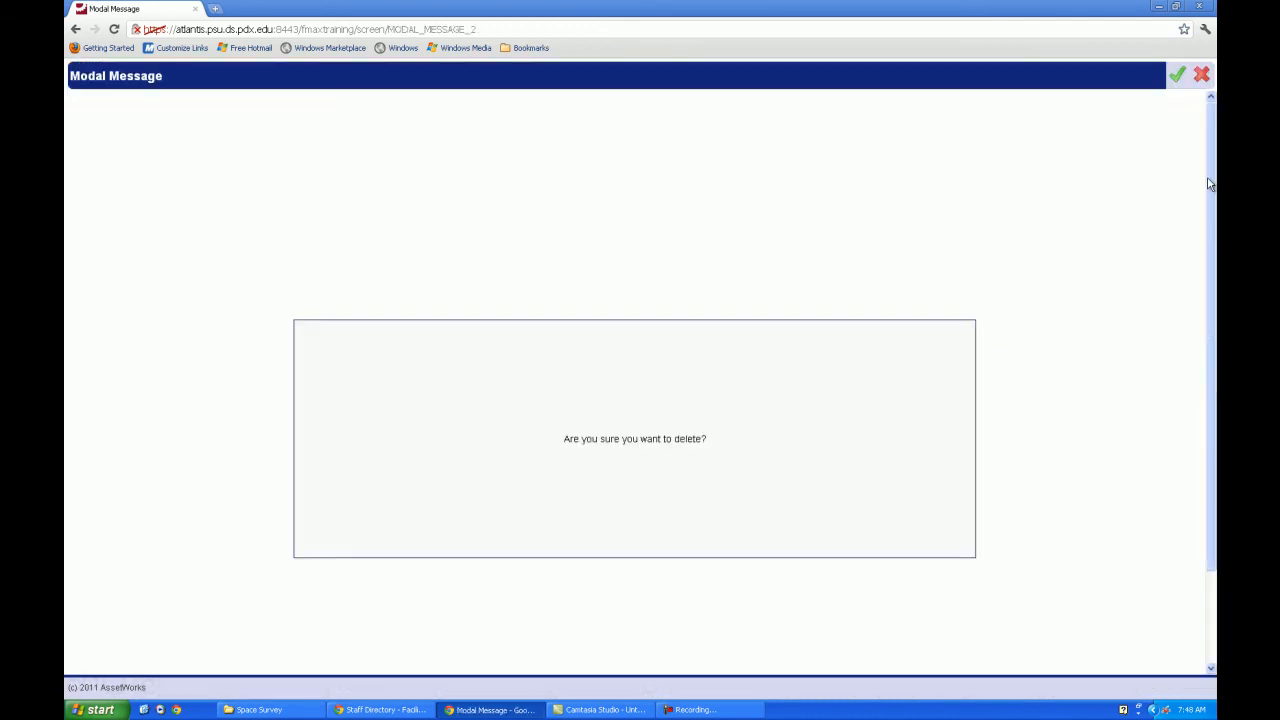
left_click(1178, 80)
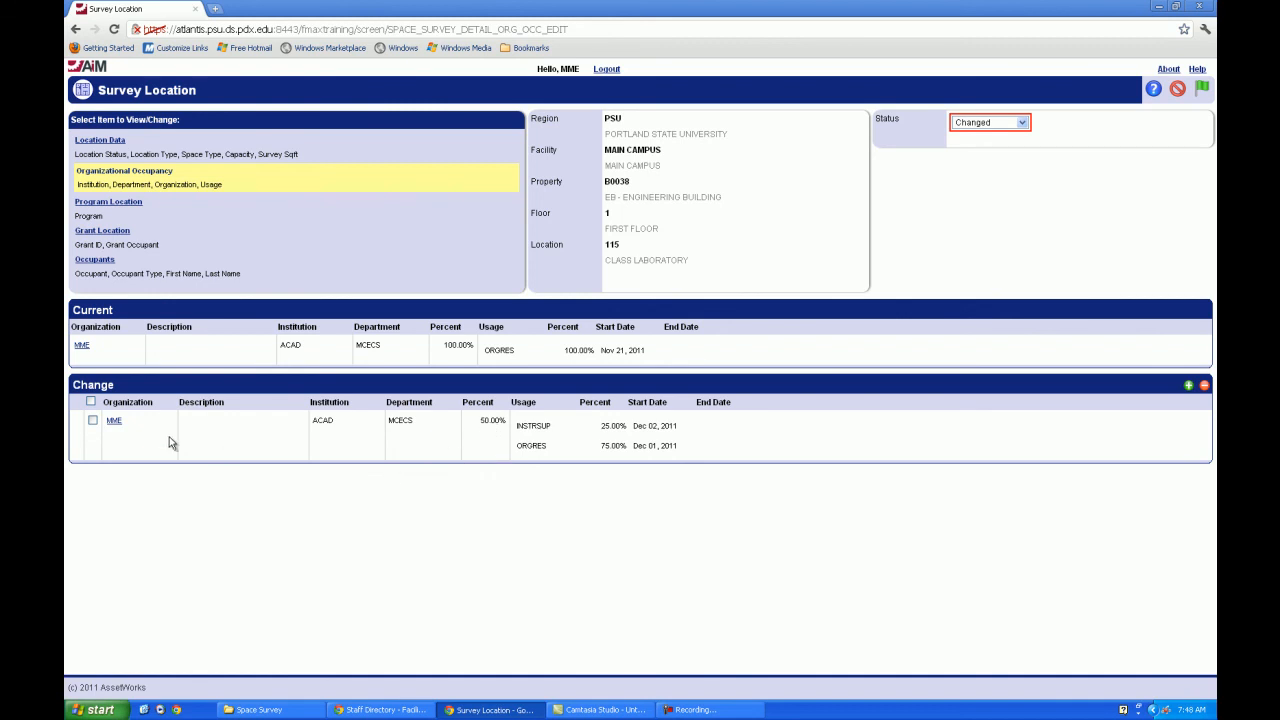
Set the MME change record's percentage occupancy to 100.00, and accept both the occupancy and the location survey.
left_click(116, 421)
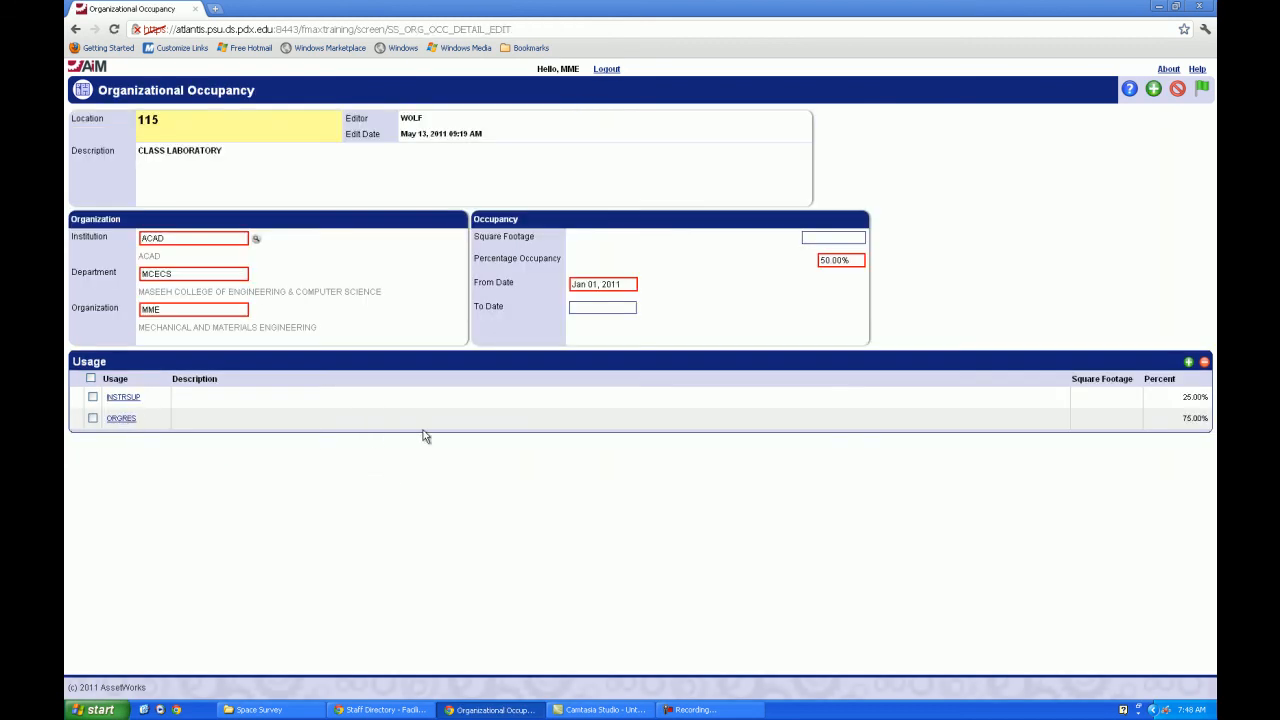
double_click(856, 260)
type("100.00")
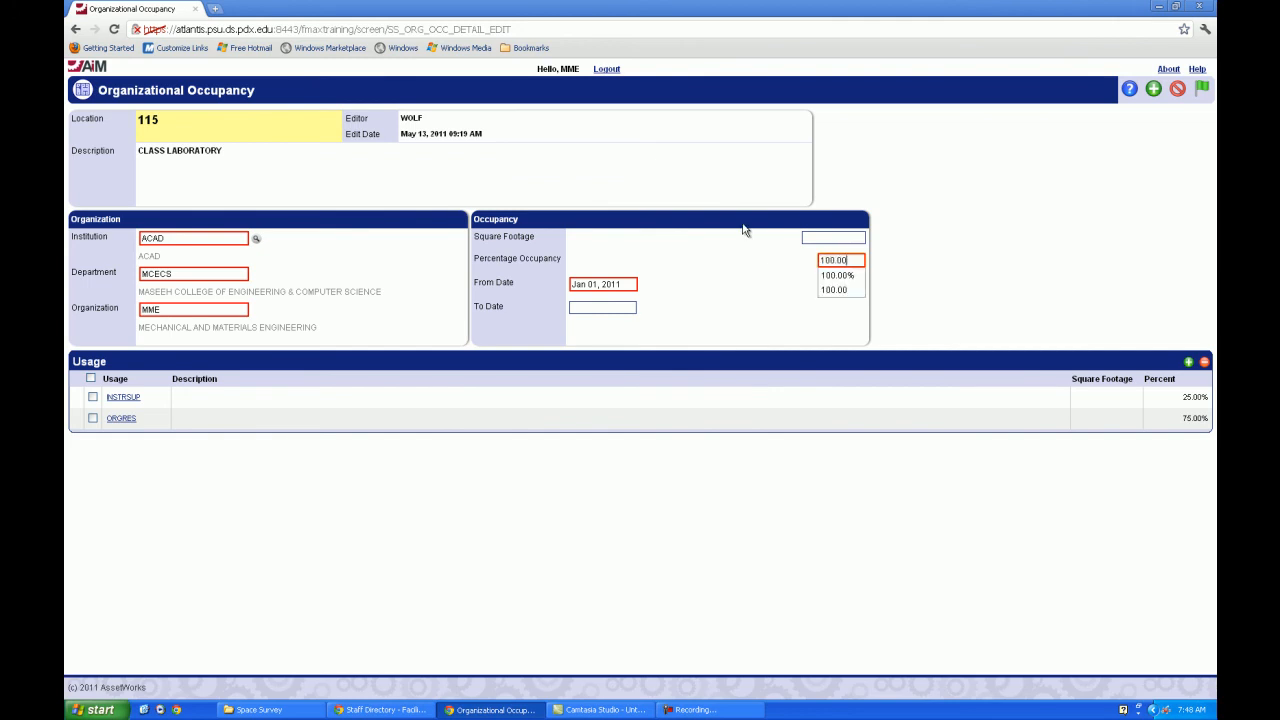
left_click(1204, 89)
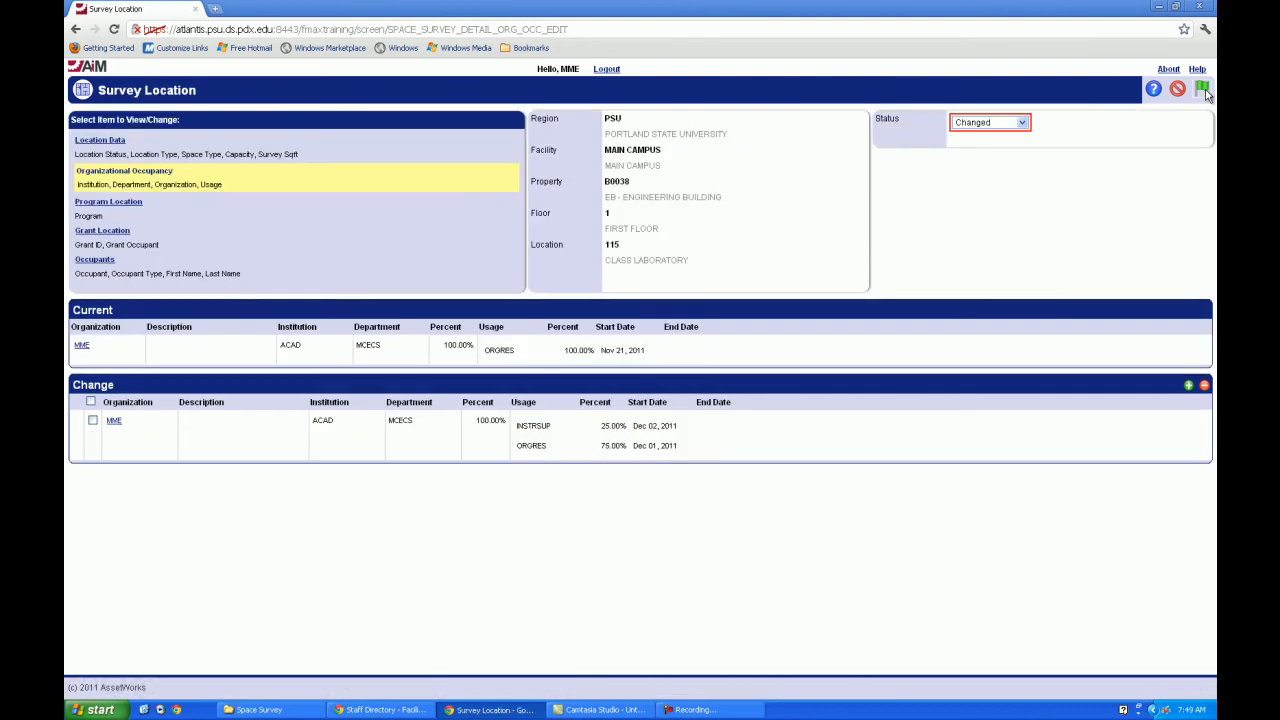
left_click(1205, 91)
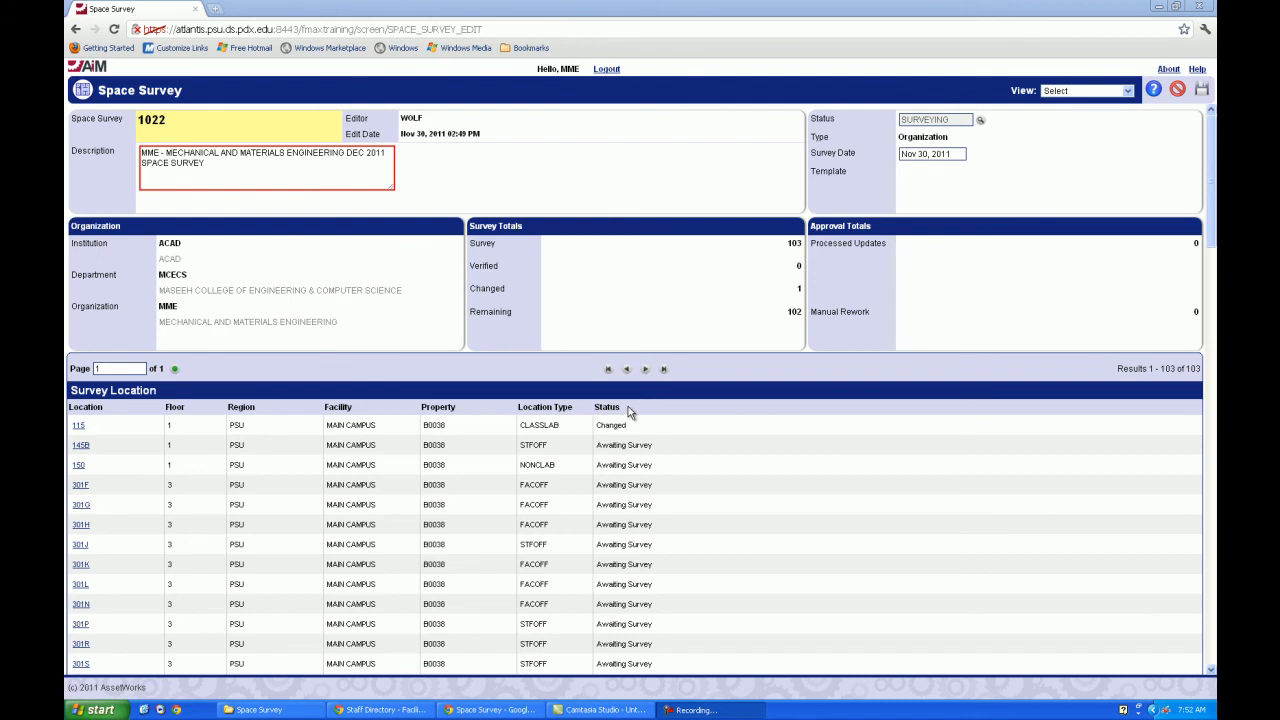
Check location 115's status in the survey list, save the space survey, and reopen it for editing.
double_click(605, 425)
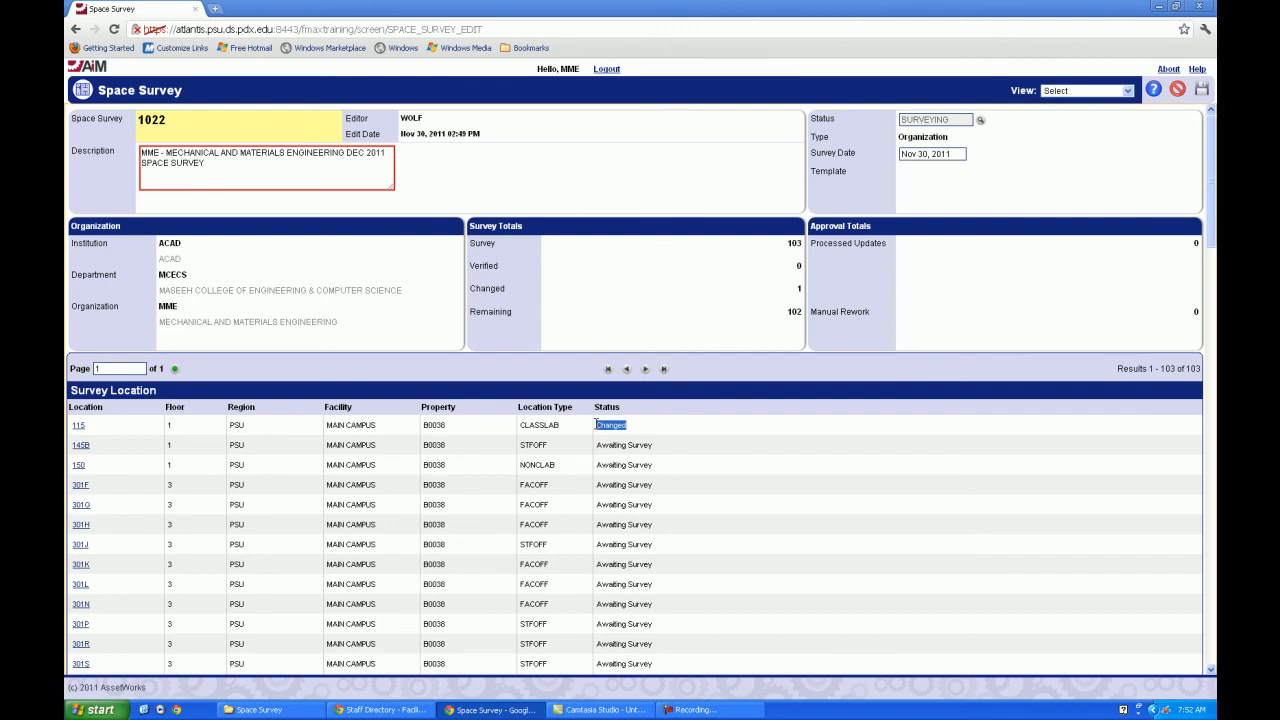
left_click(666, 430)
left_click(82, 447)
left_click(1203, 91)
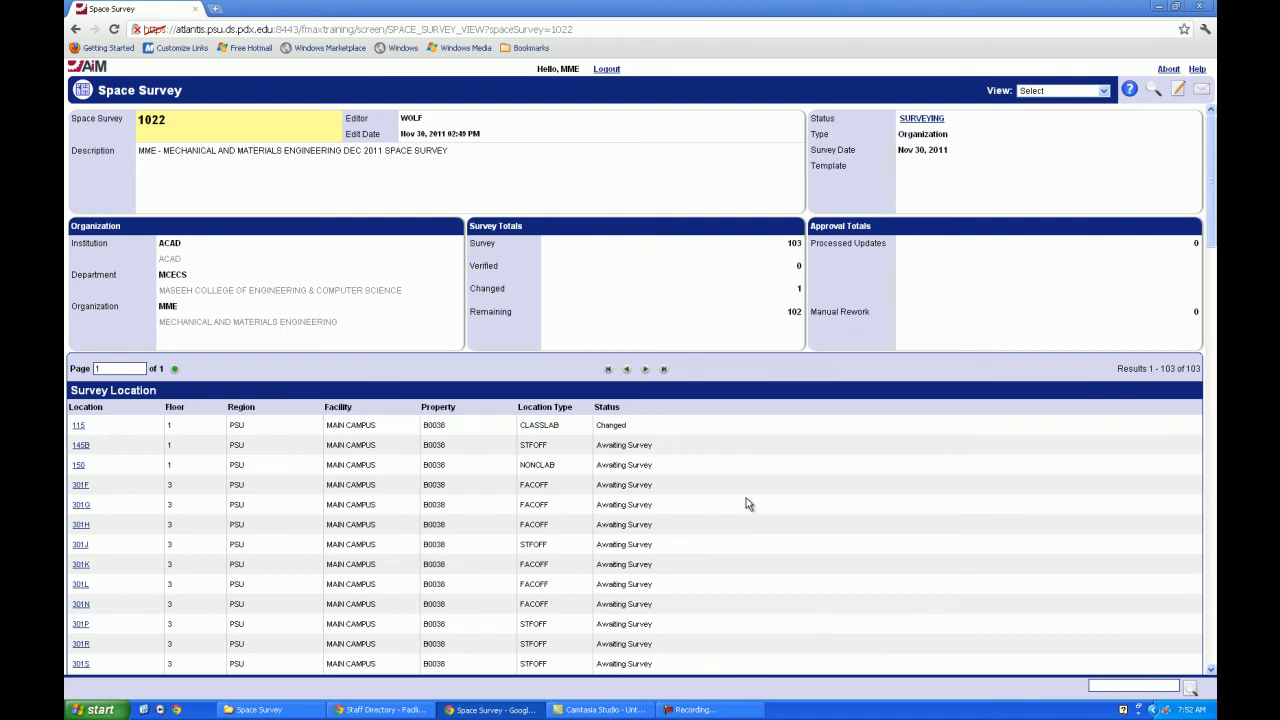
left_click(1180, 91)
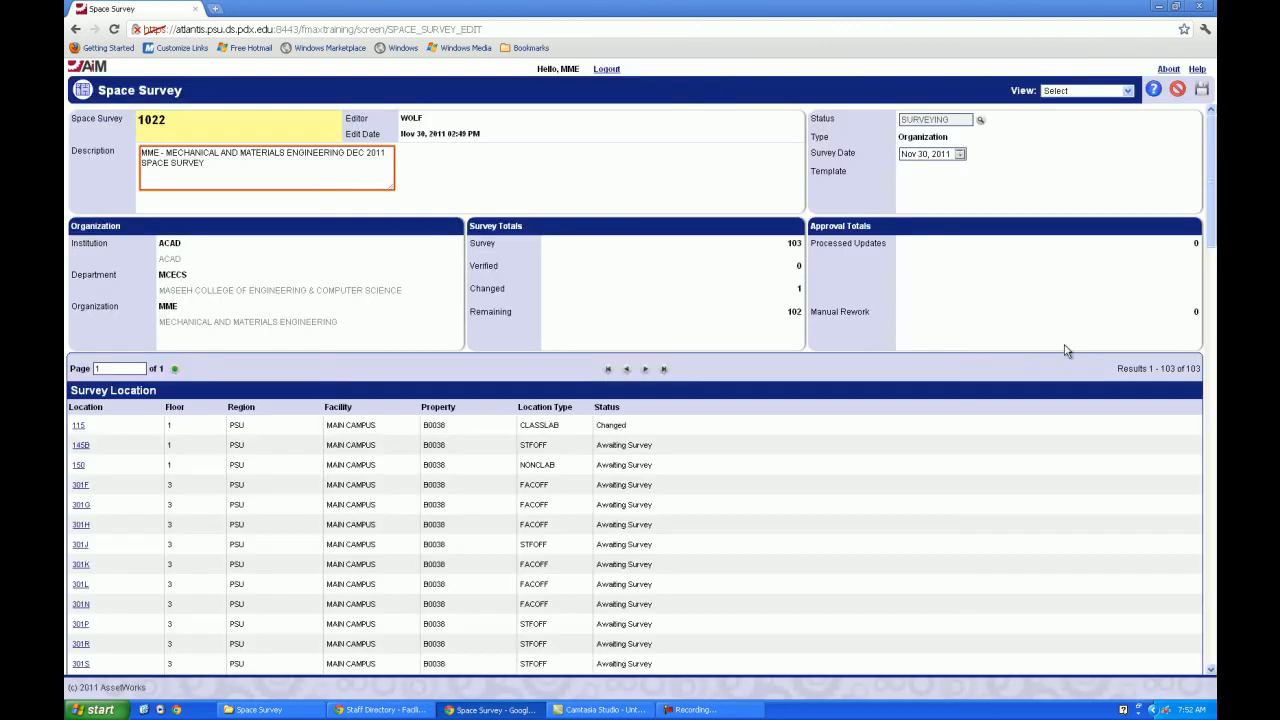
left_click(82, 448)
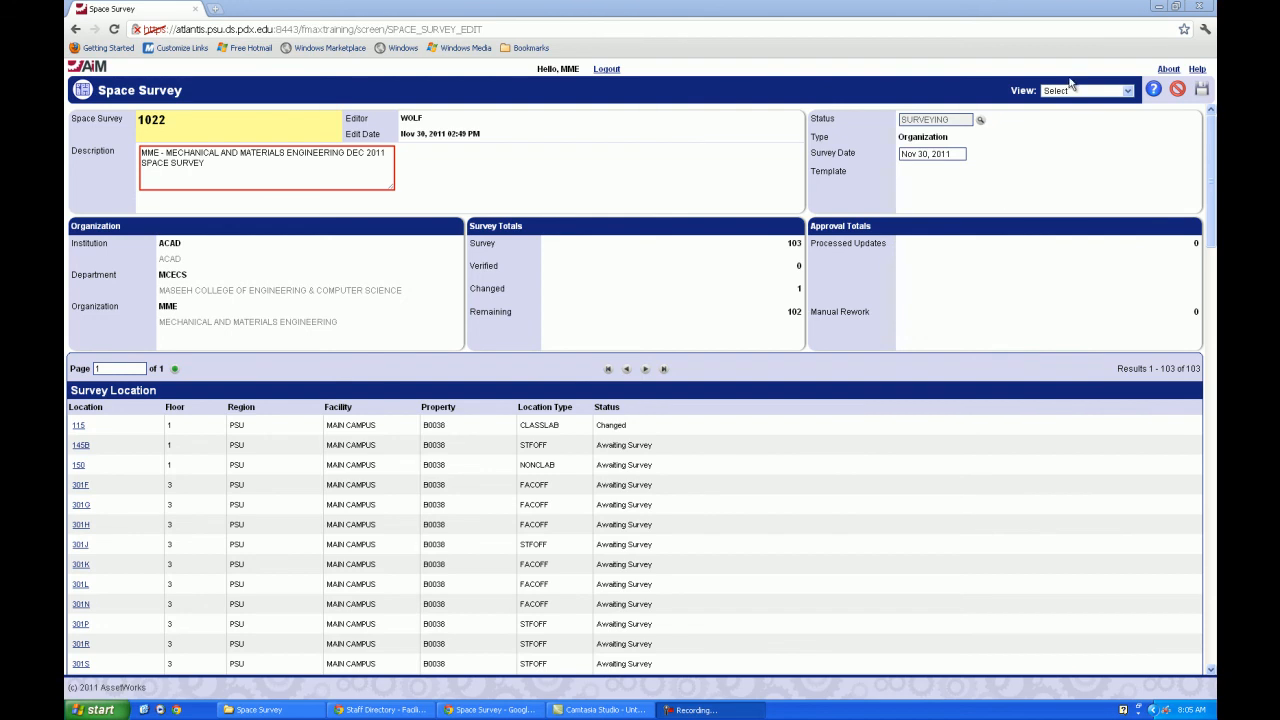
Start a new note in the space survey's Notes Log with the note type ADD_ROOM.
left_click(1130, 91)
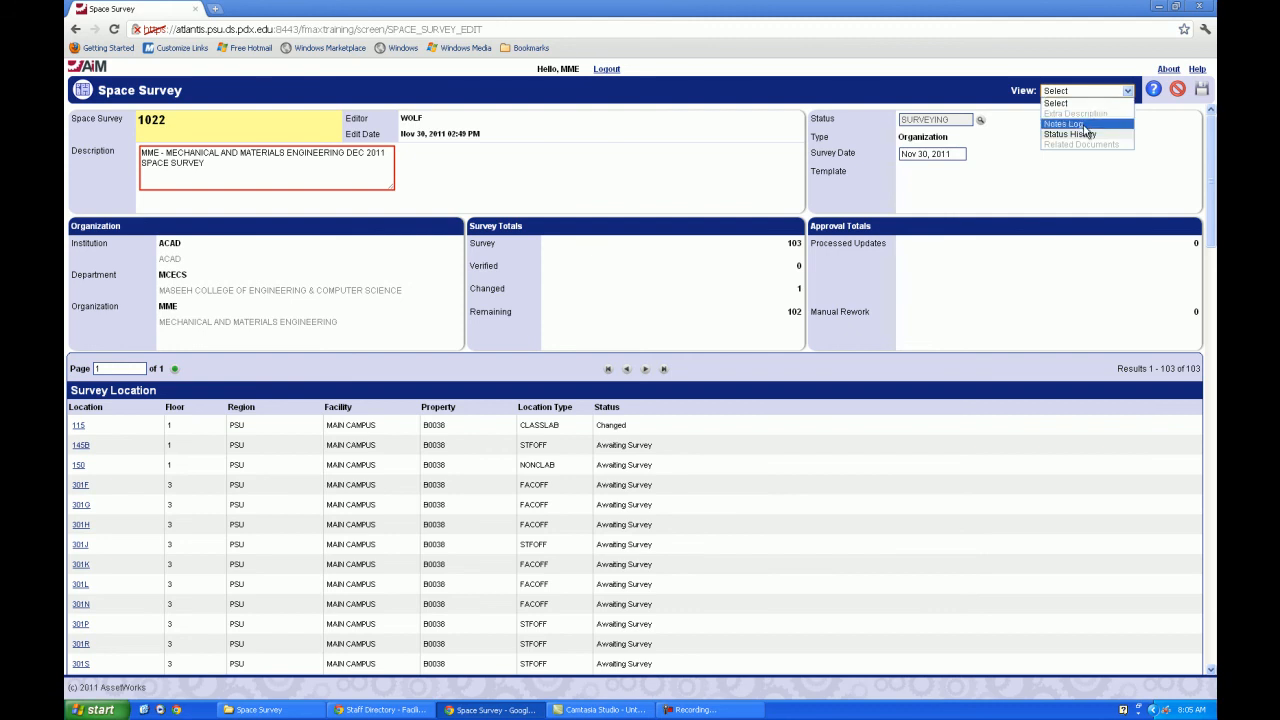
left_click(1085, 125)
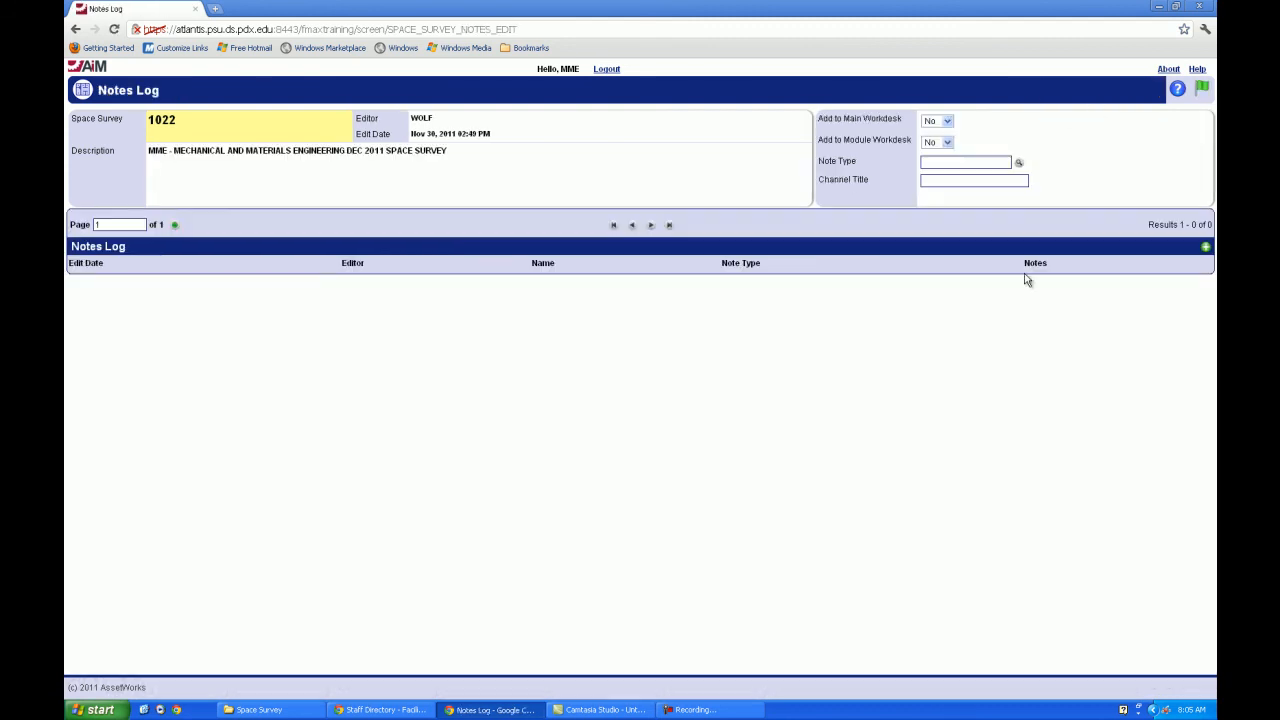
left_click(1206, 248)
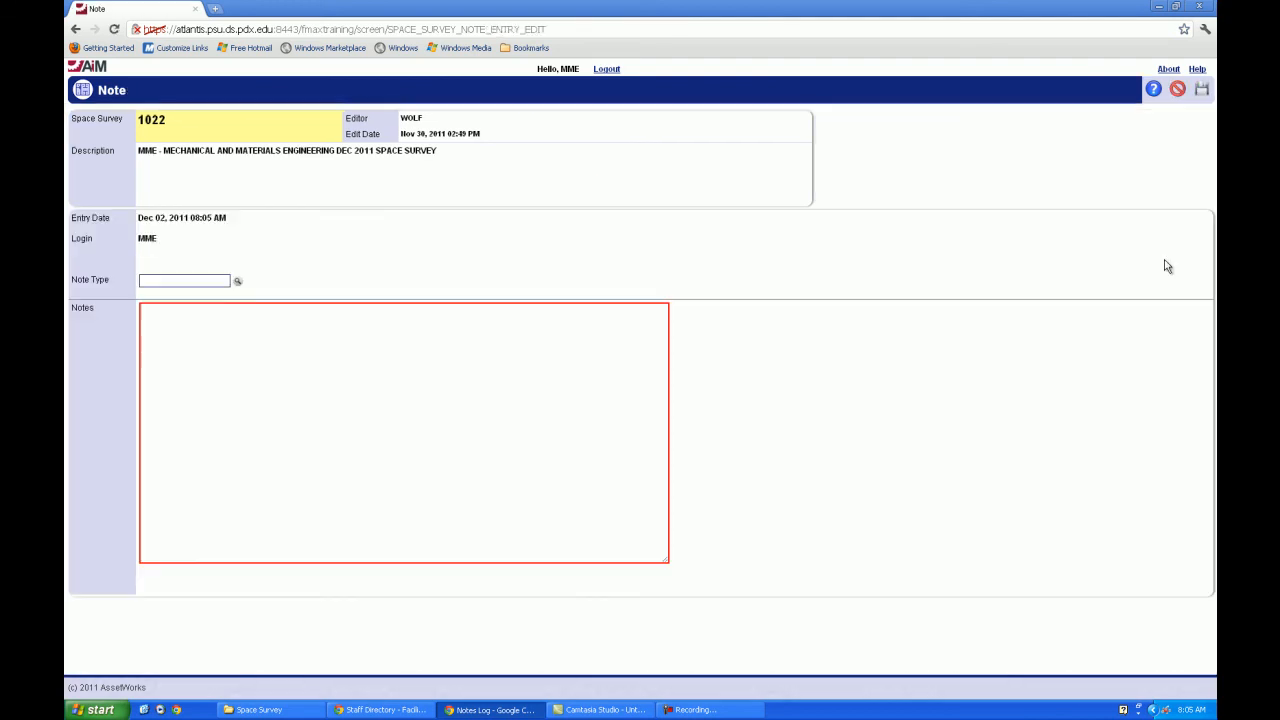
left_click(238, 281)
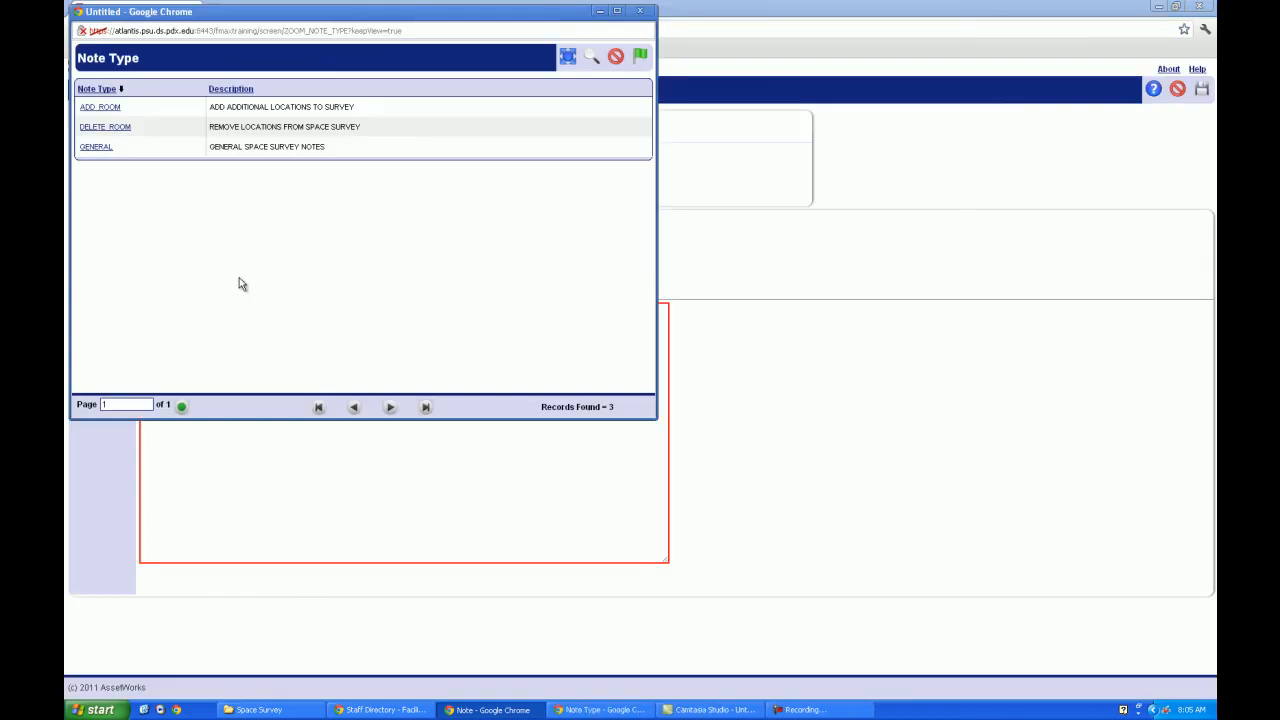
left_click(118, 108)
left_click(124, 128)
left_click(101, 150)
double_click(105, 108)
Enter the note text "MME need to add OND 20A", save the note, and accept the Notes Log.
left_click(237, 353)
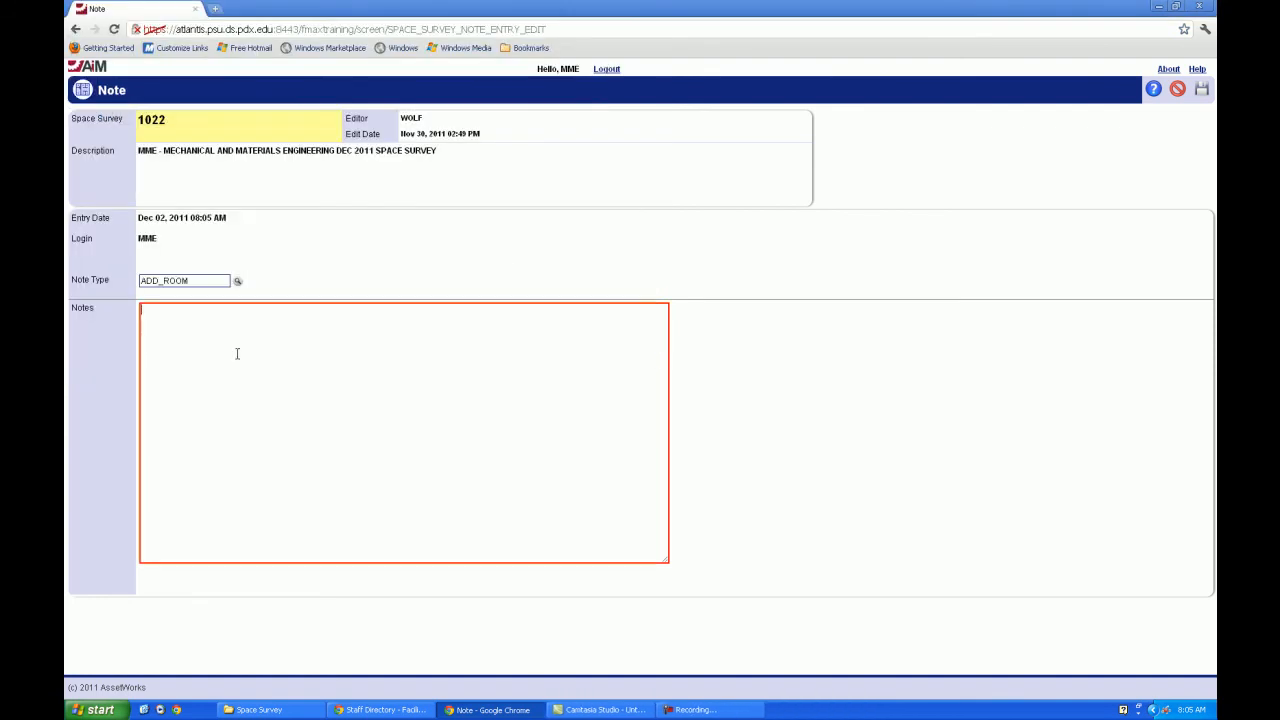
type("MME need to add OND 20")
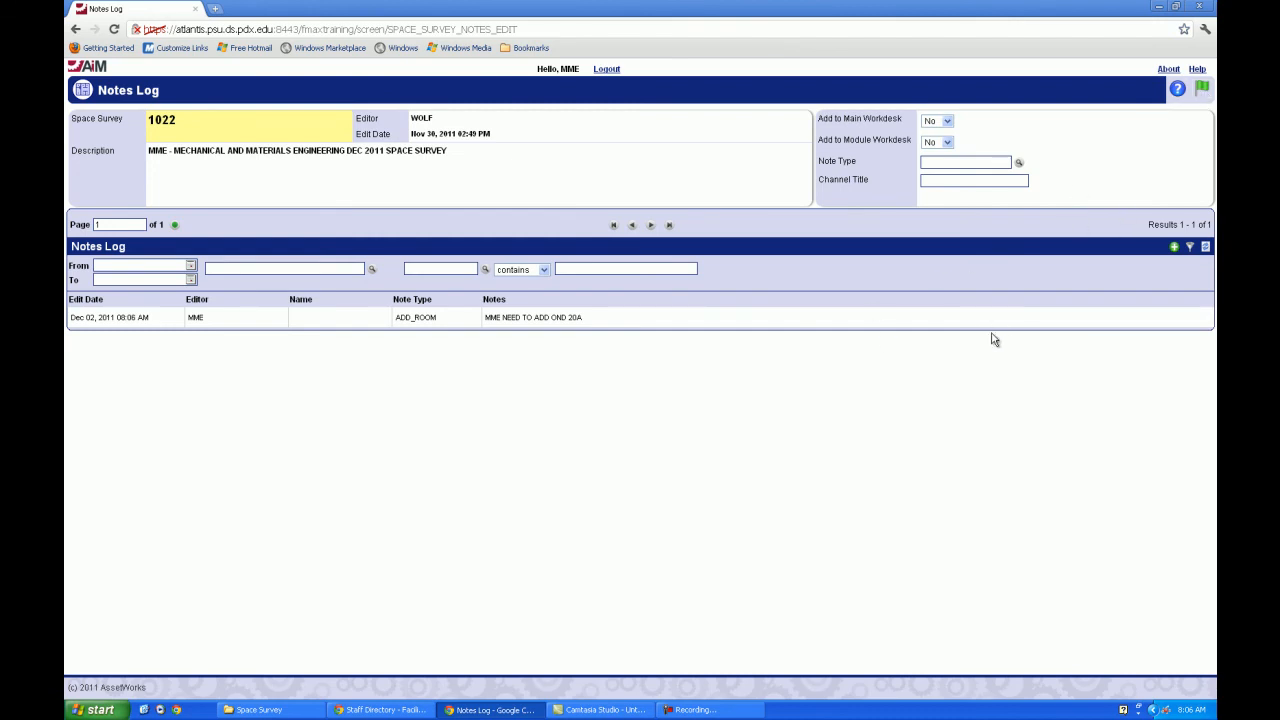
left_click(1204, 90)
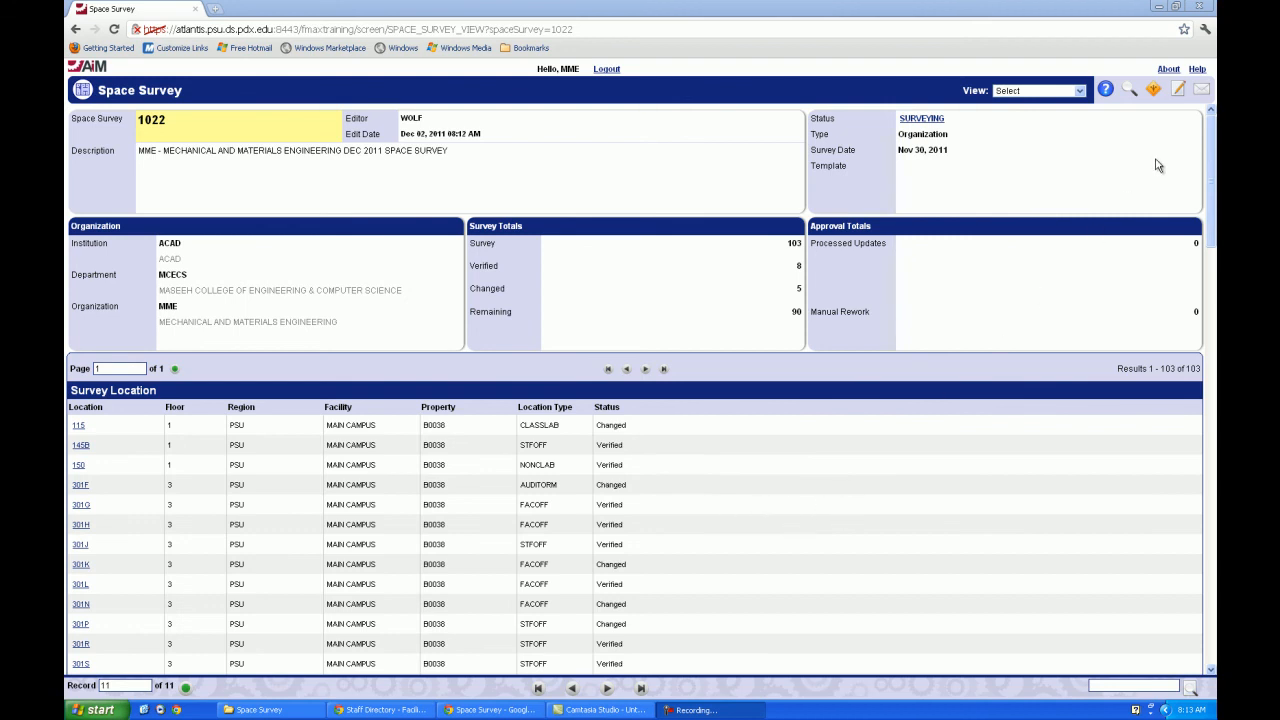
Open the space survey for editing, change its status to NEED APPROVAL, and save it.
left_click(1178, 90)
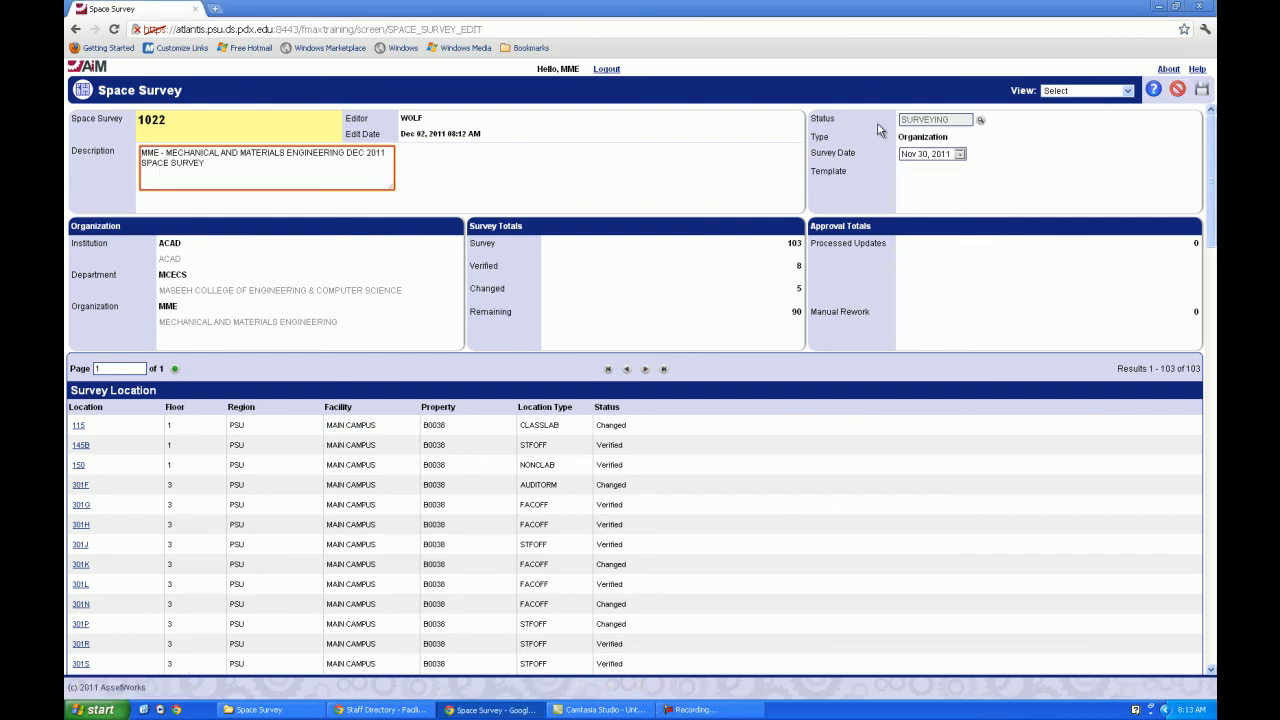
left_click(980, 120)
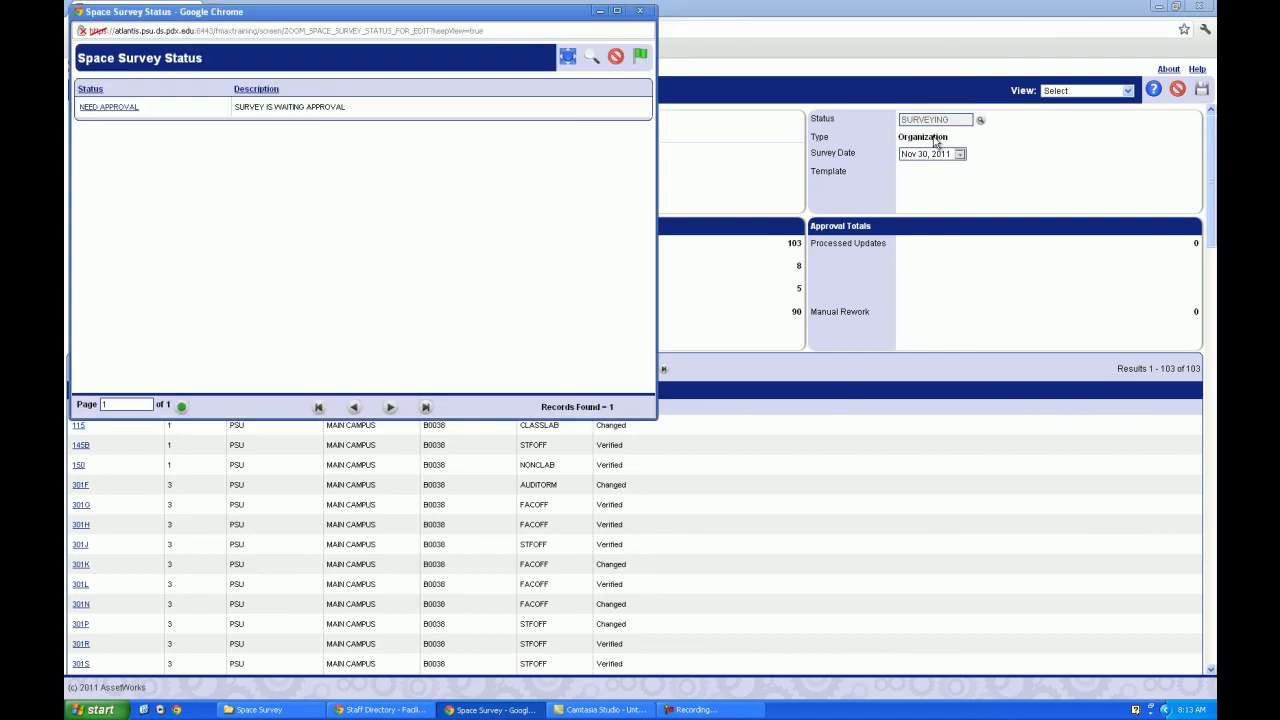
left_click(110, 108)
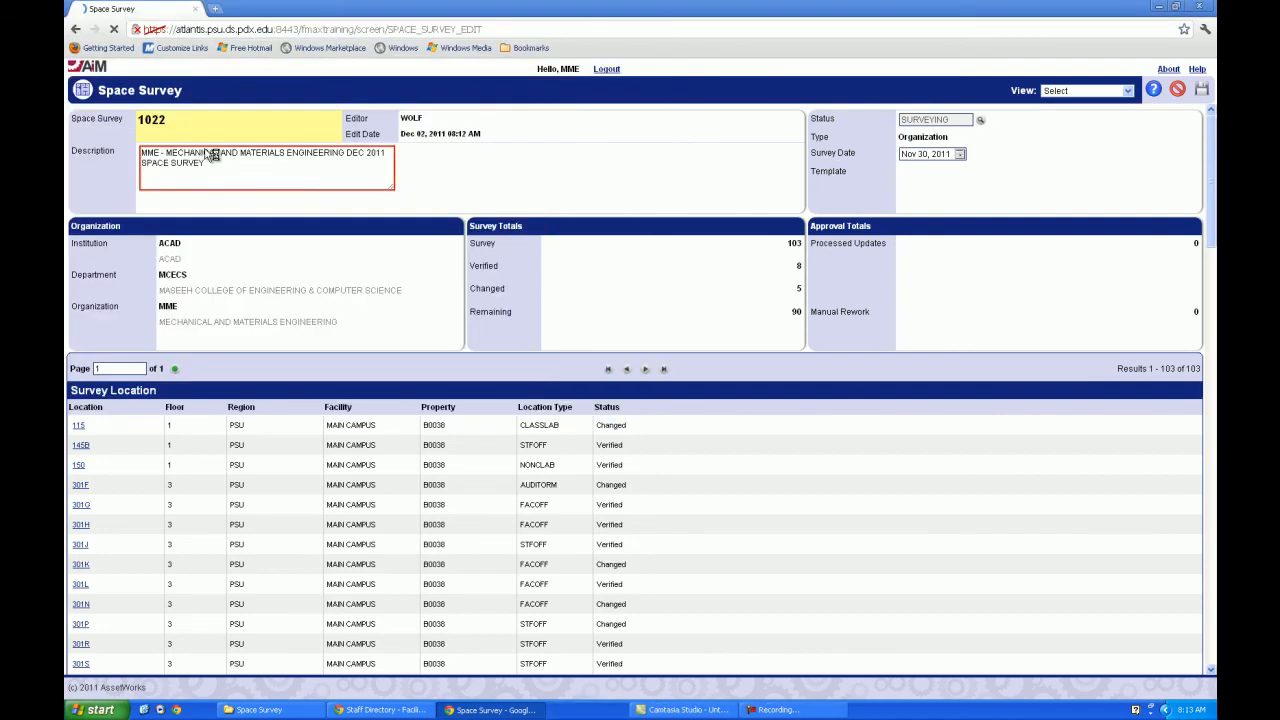
left_click(1202, 91)
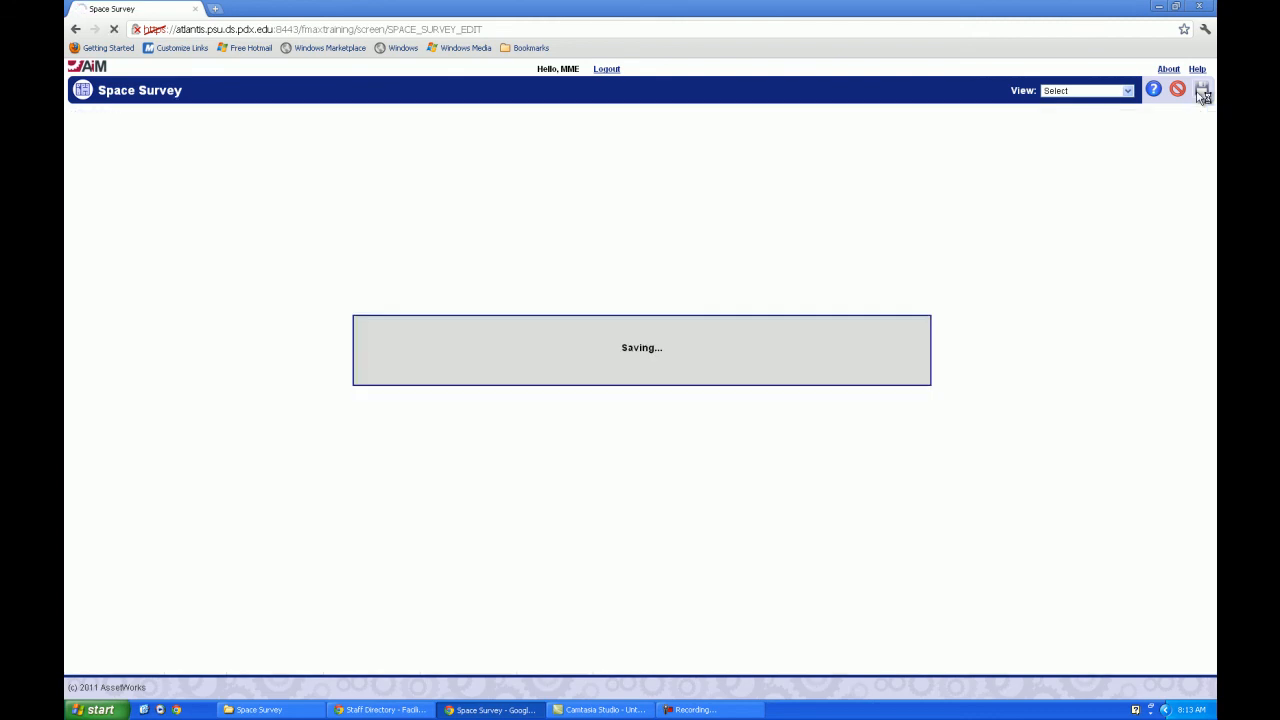